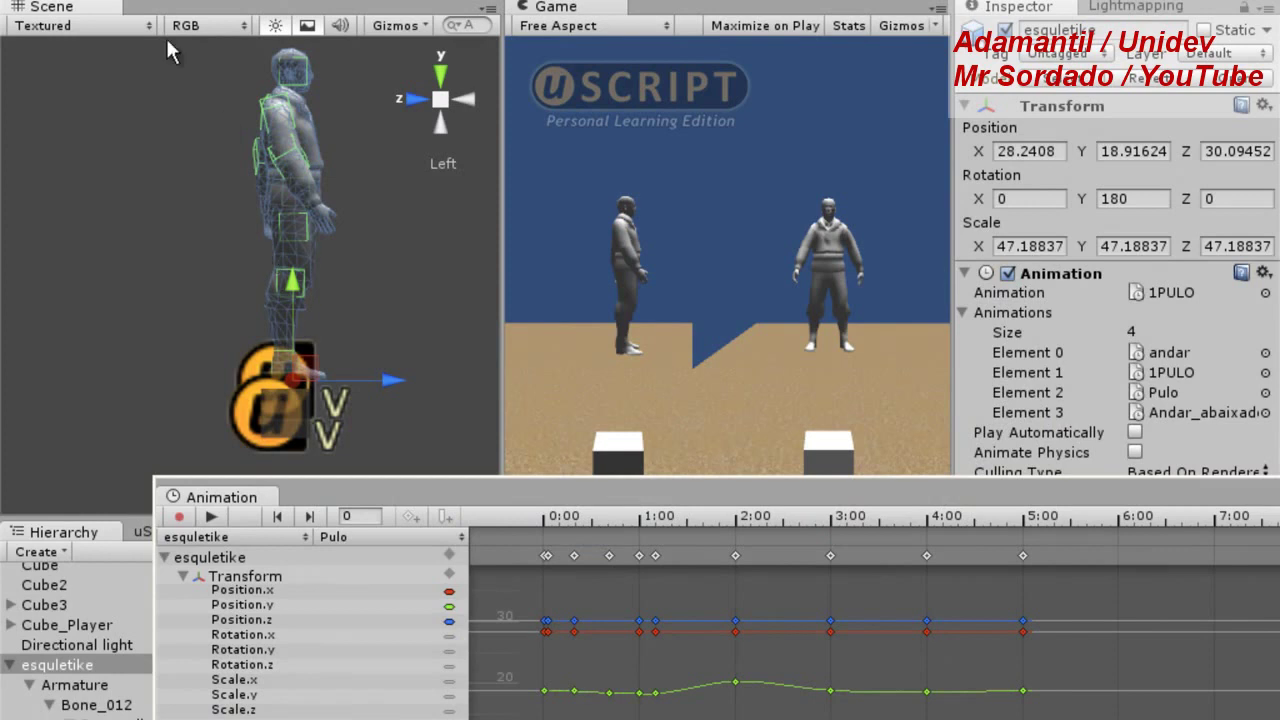
- Rotate esquletike around its vertical axis from 180 to about 252 degrees Y
key("e")
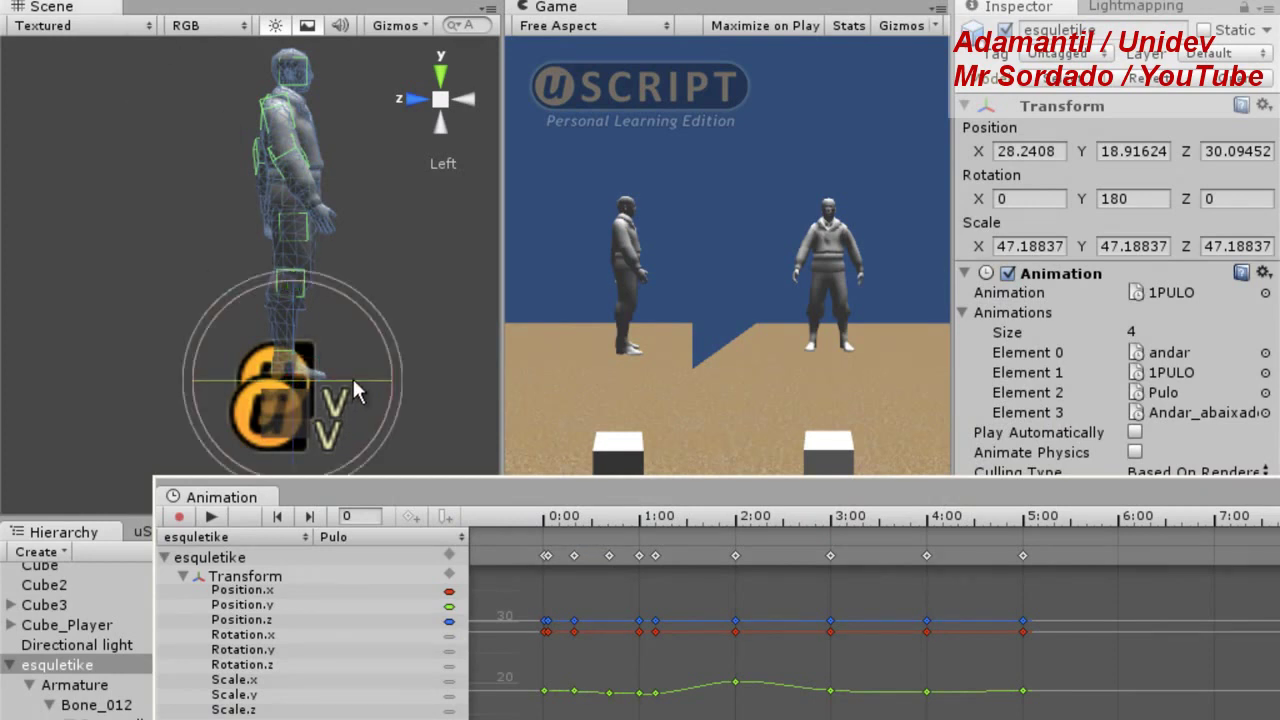
left_click_drag(353, 376, 229, 378)
mouse_move(317, 376)
left_mouse_down()
mouse_move(209, 377)
mouse_move(335, 390)
mouse_move(281, 307)
left_mouse_up()
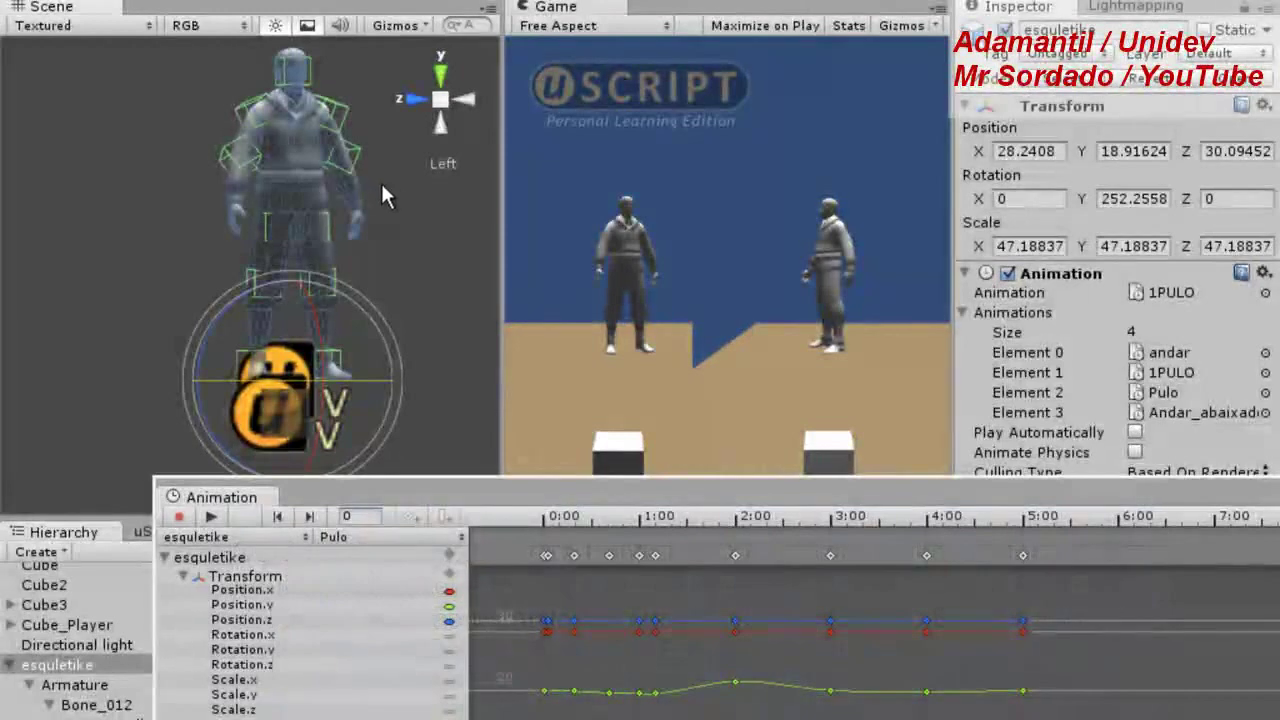
- Select esquletike and shift the Animation window right to uncover its armature
left_click(400, 203)
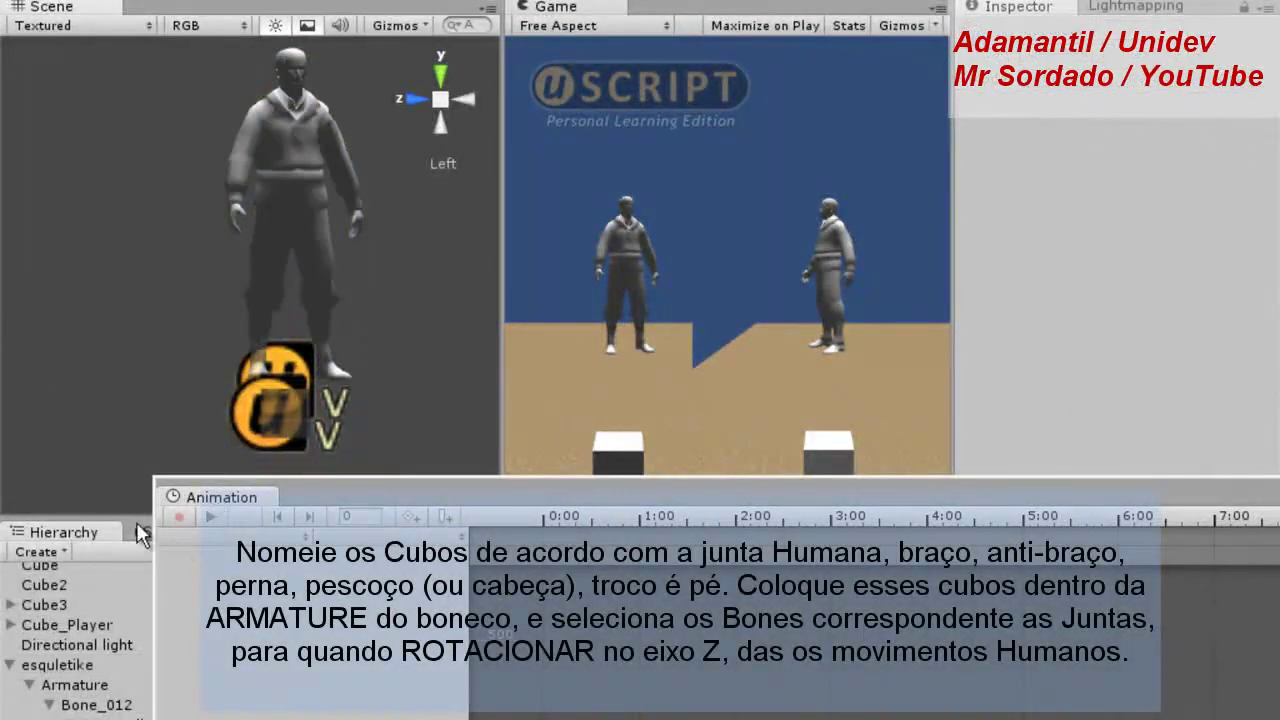
left_click(57, 665)
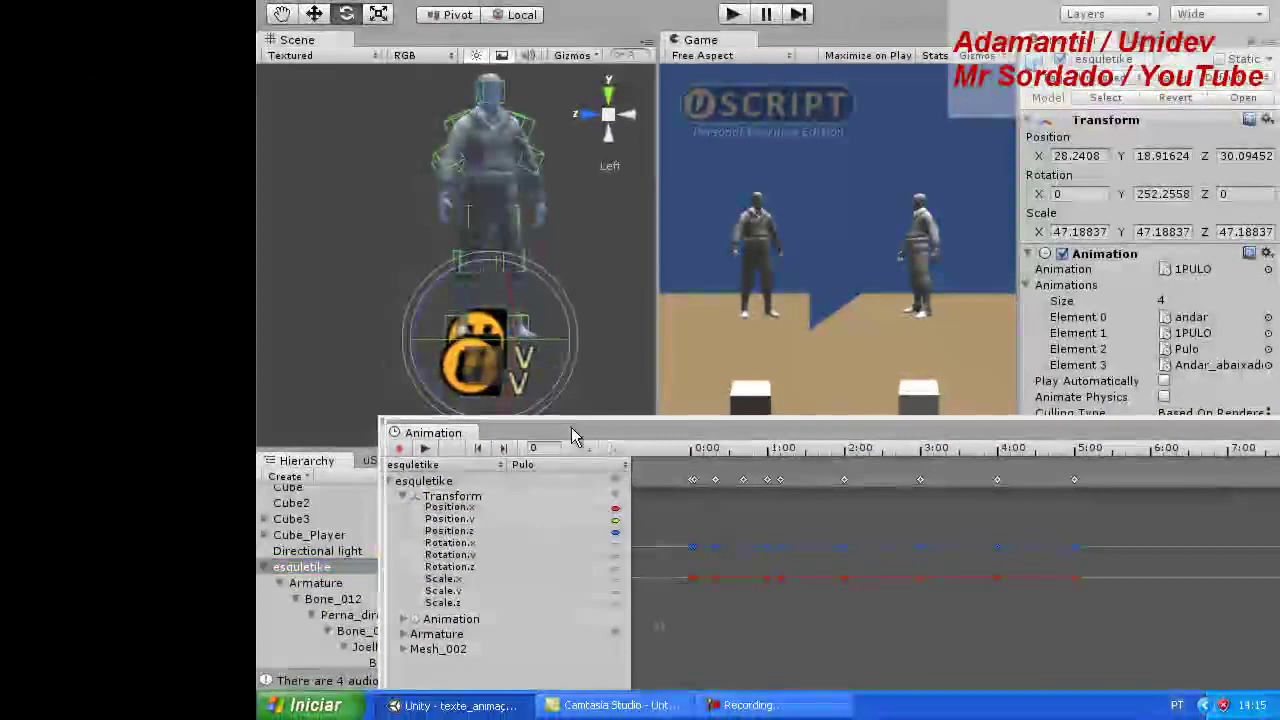
left_click_drag(571, 427, 763, 413)
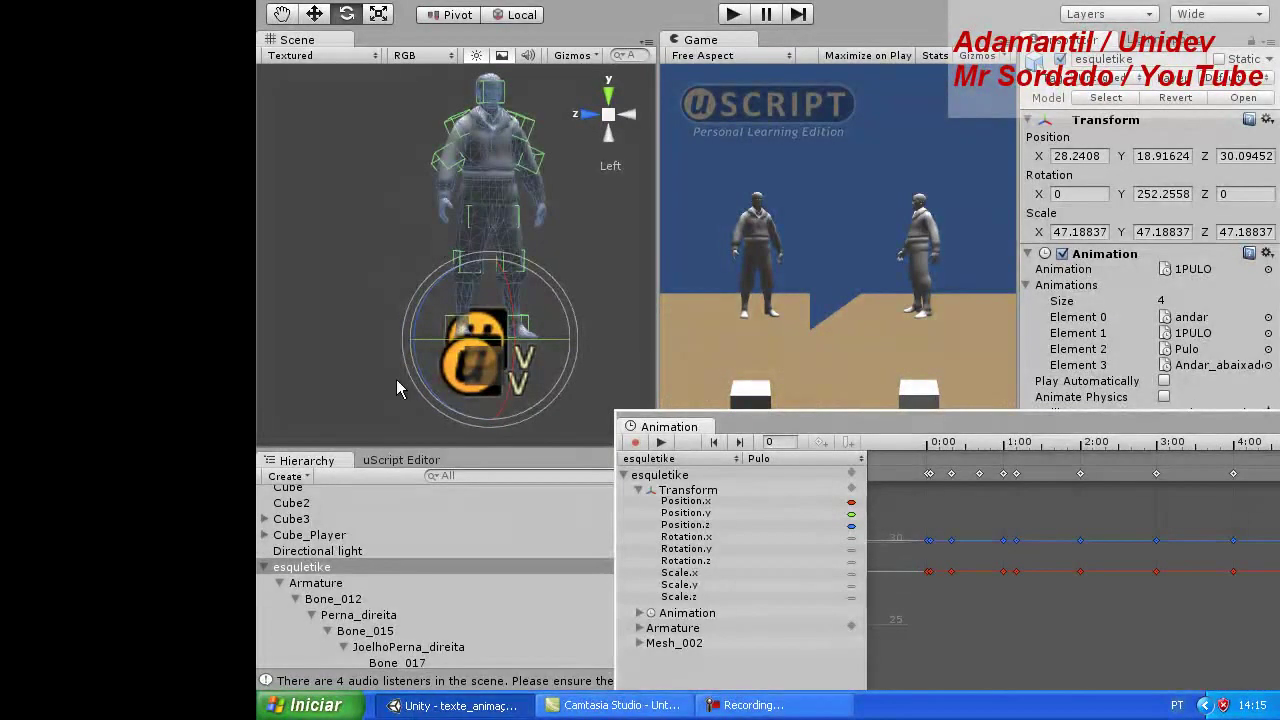
- Leave Perna_direita's Mesh Renderer unticked, then select its Bone_015 bone
left_click(343, 617)
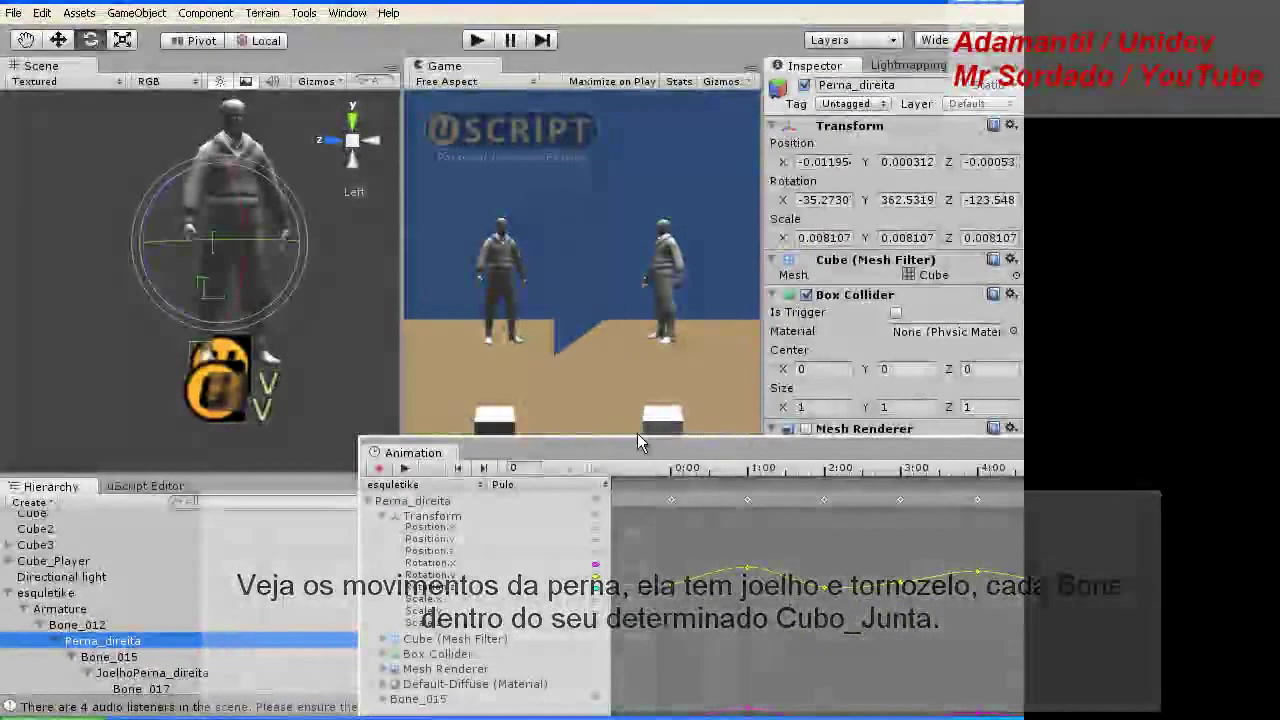
left_click_drag(637, 440, 648, 539)
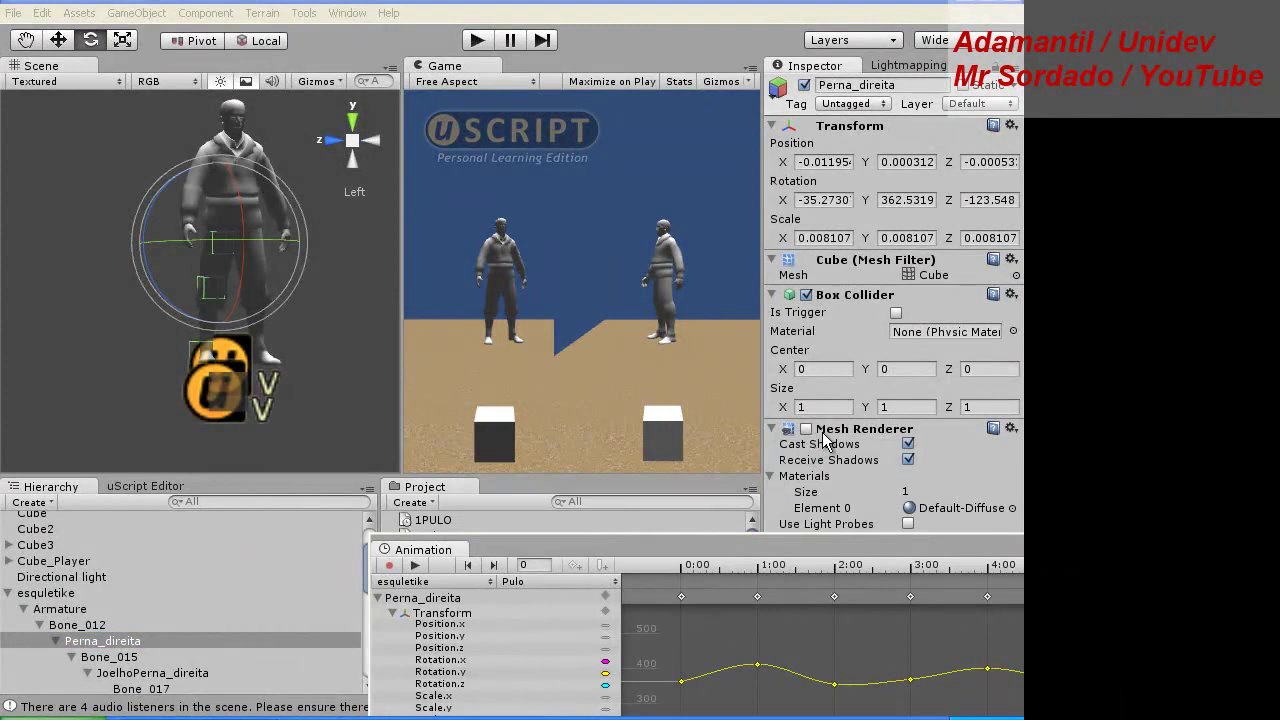
left_click(807, 431)
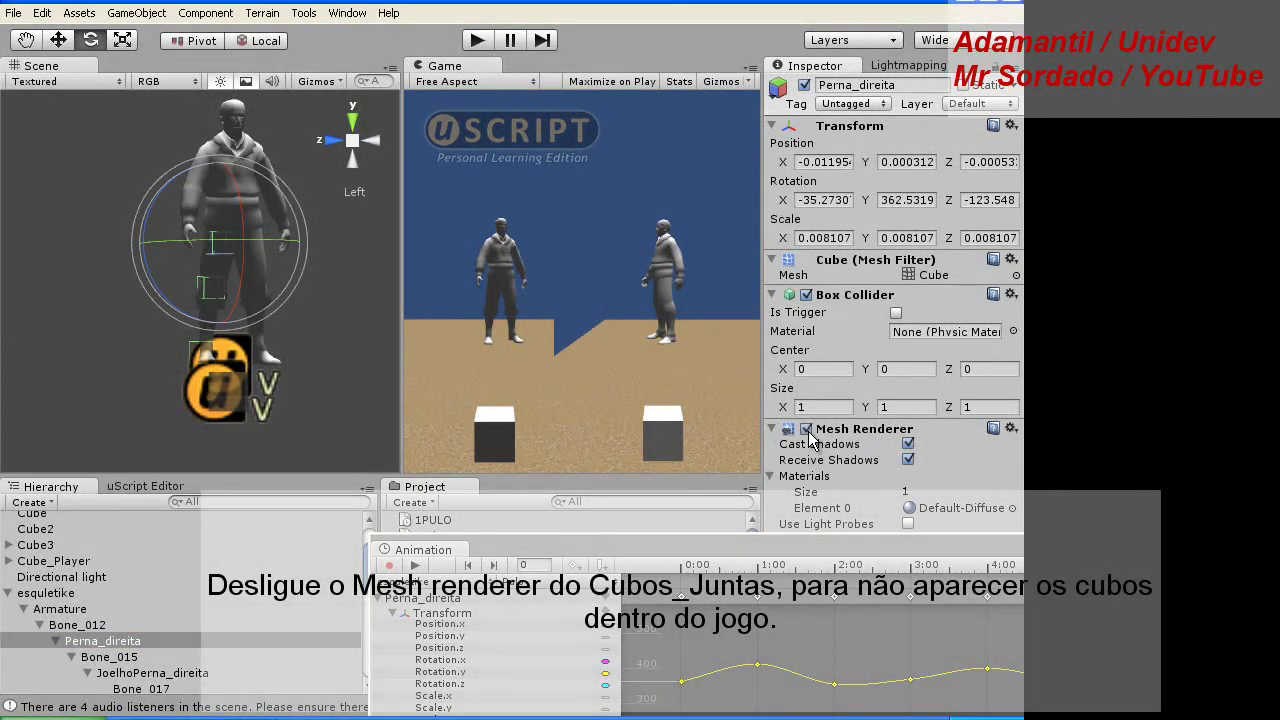
left_click(806, 429)
left_click_drag(705, 552, 700, 384)
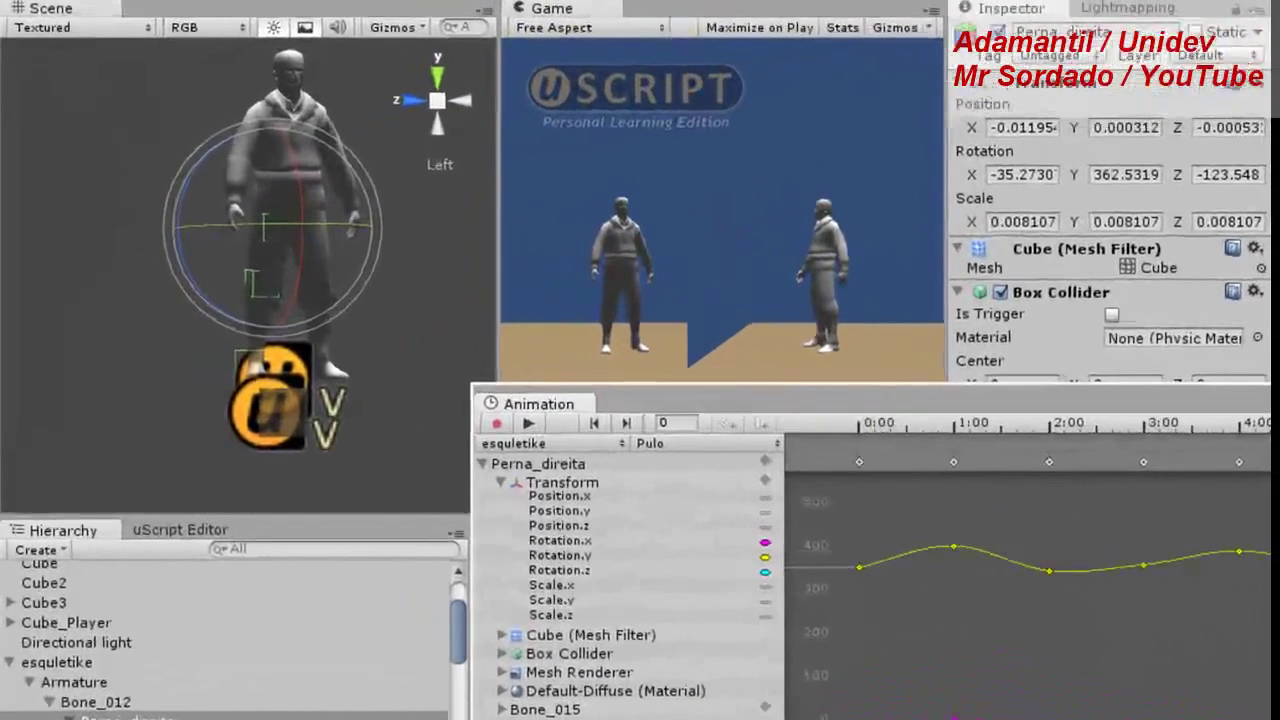
left_click(117, 685)
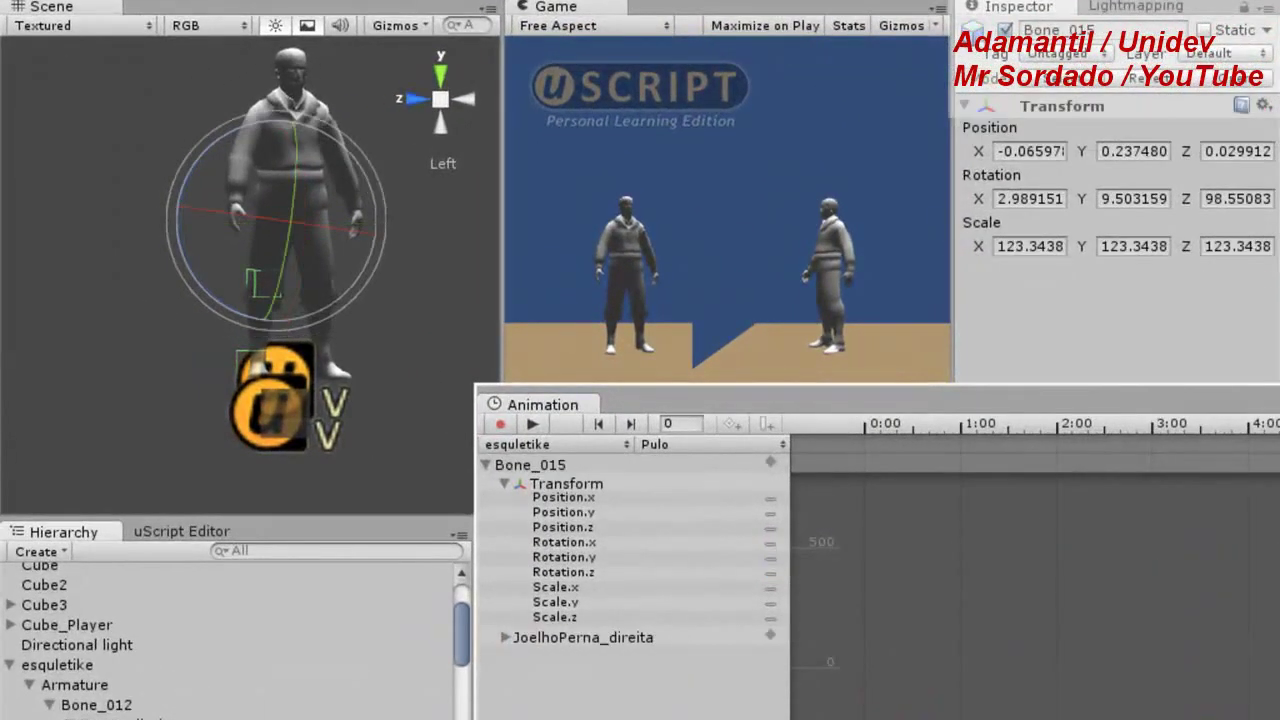
left_click(325, 212)
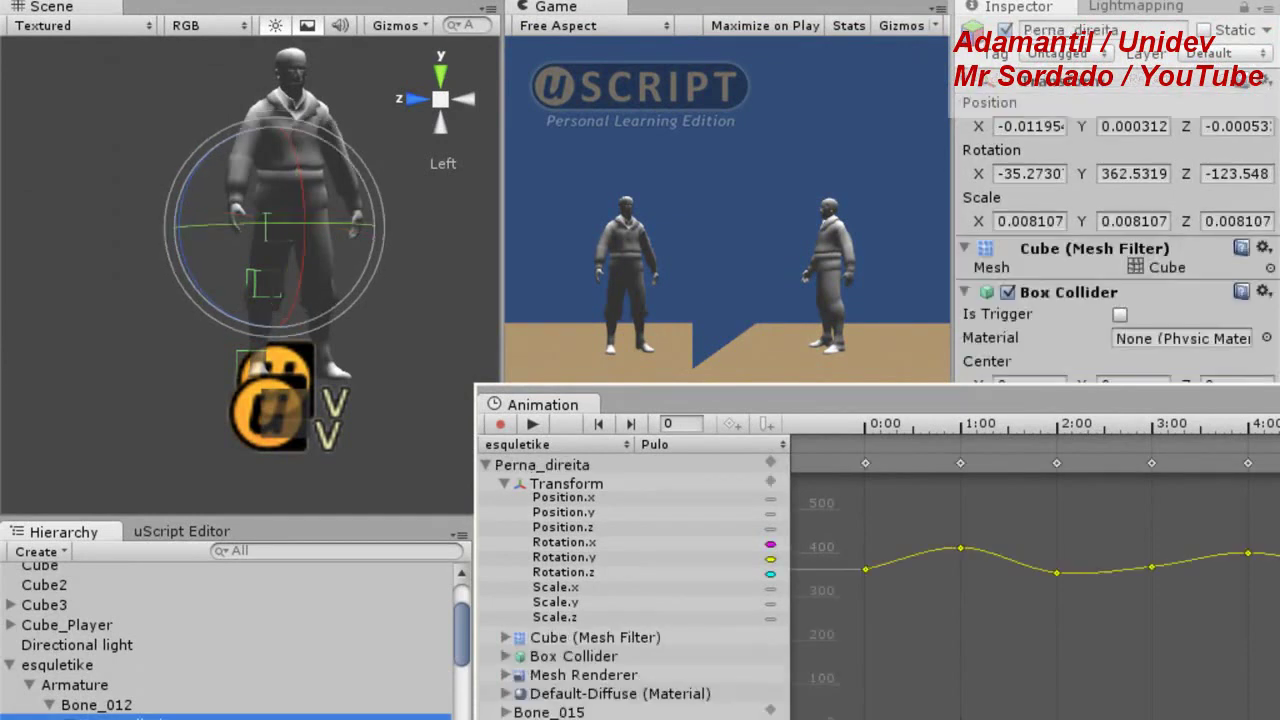
mouse_move(304, 248)
left_mouse_down()
mouse_move(308, 51)
mouse_move(288, 199)
mouse_move(290, 136)
left_mouse_up()
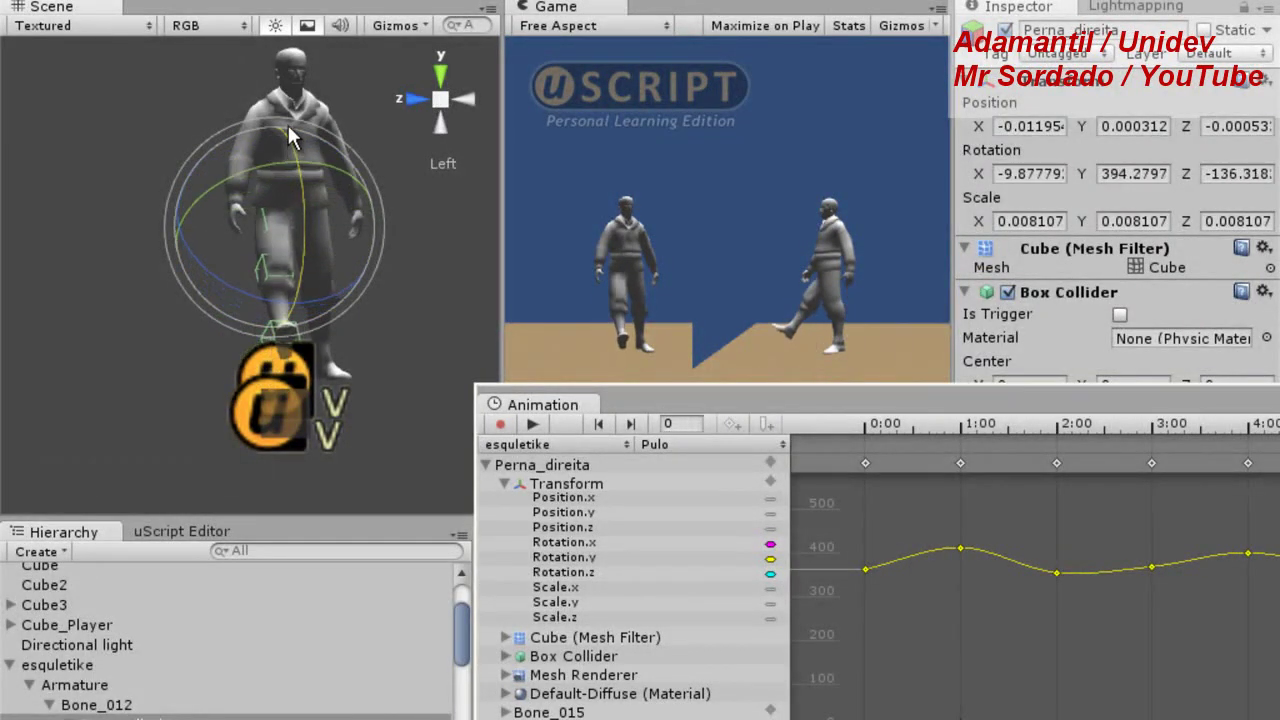
key("ctrl+z")
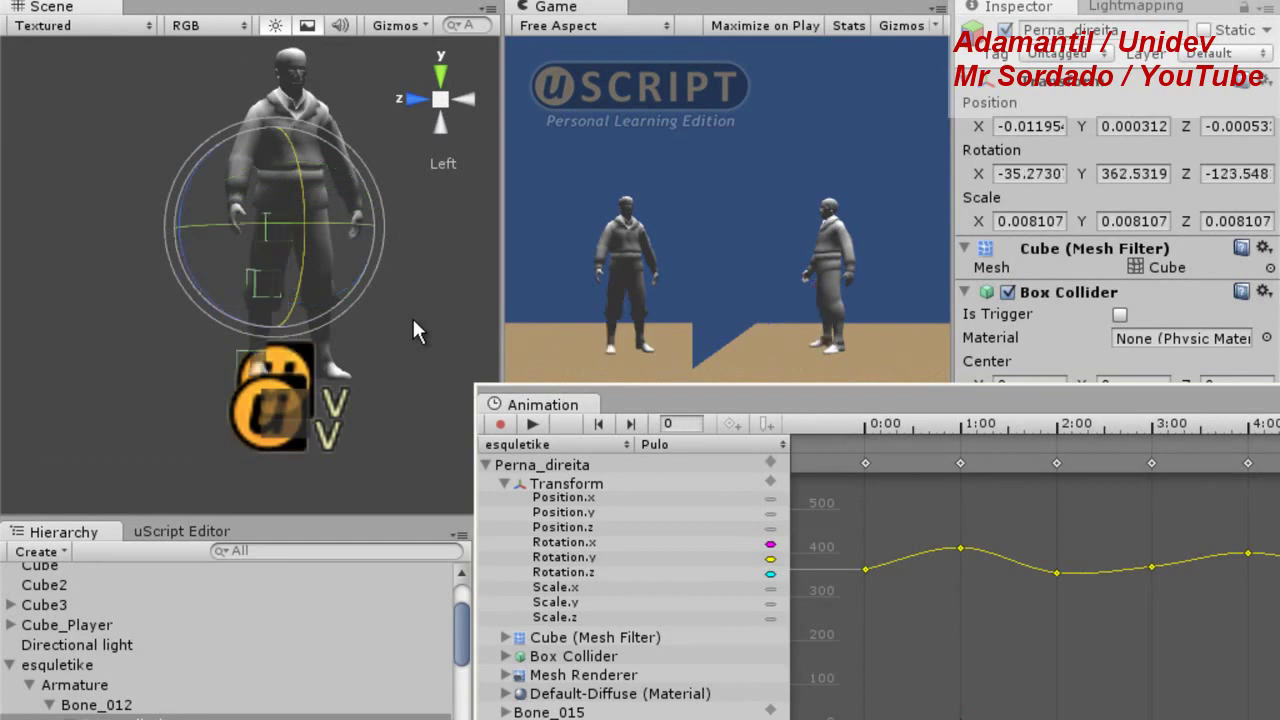
scroll(204, 647, "down", 3)
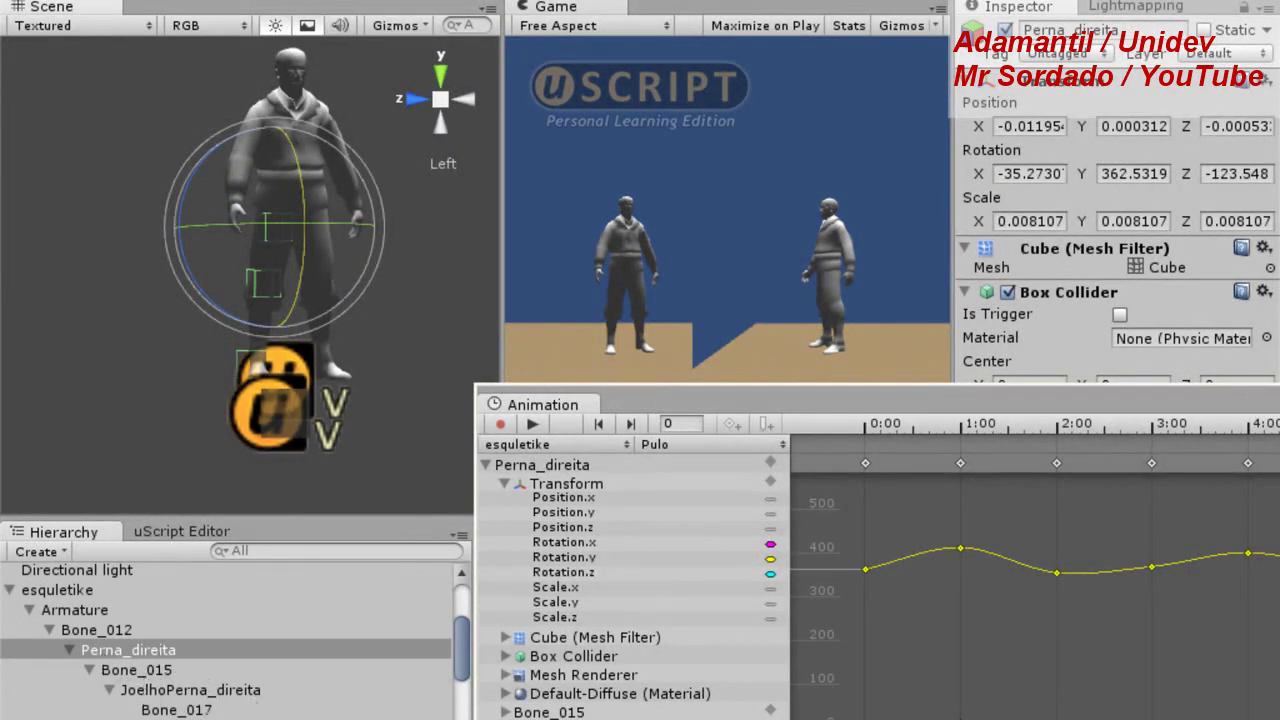
scroll(115, 690, "down", 3)
scroll(110, 695, "down", 2)
scroll(152, 680, "up", 2)
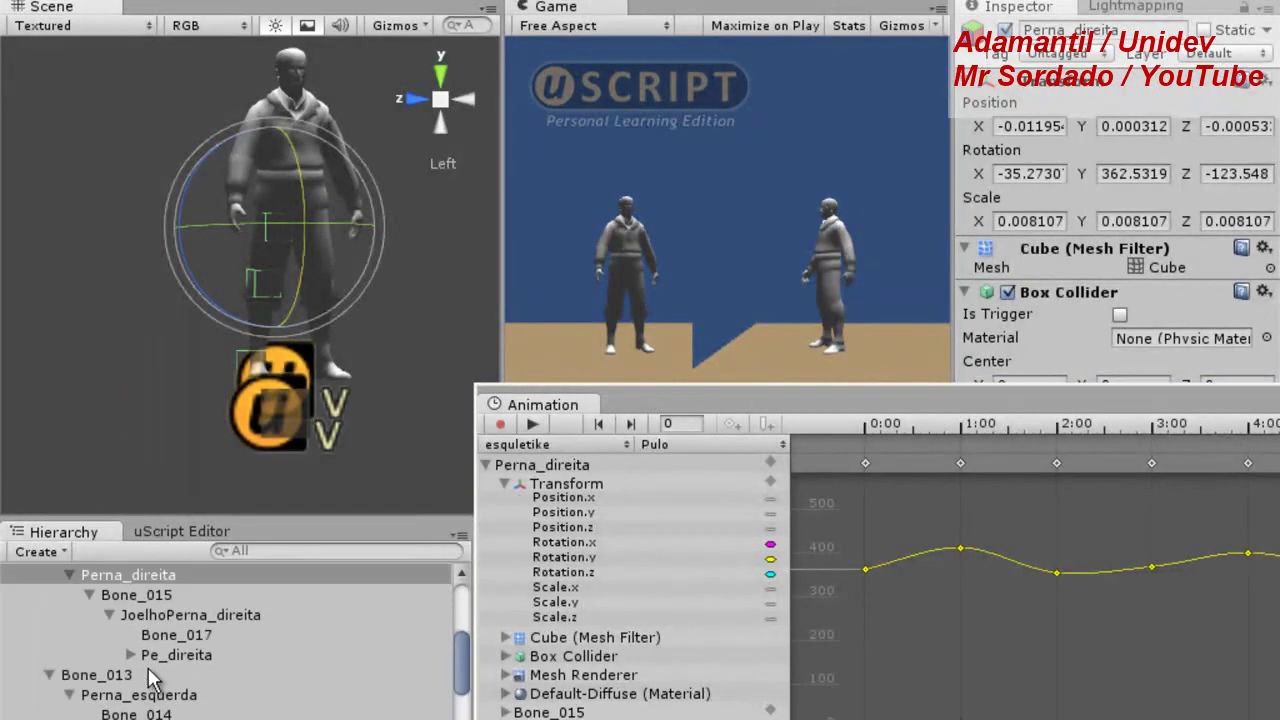
scroll(152, 680, "up", 3)
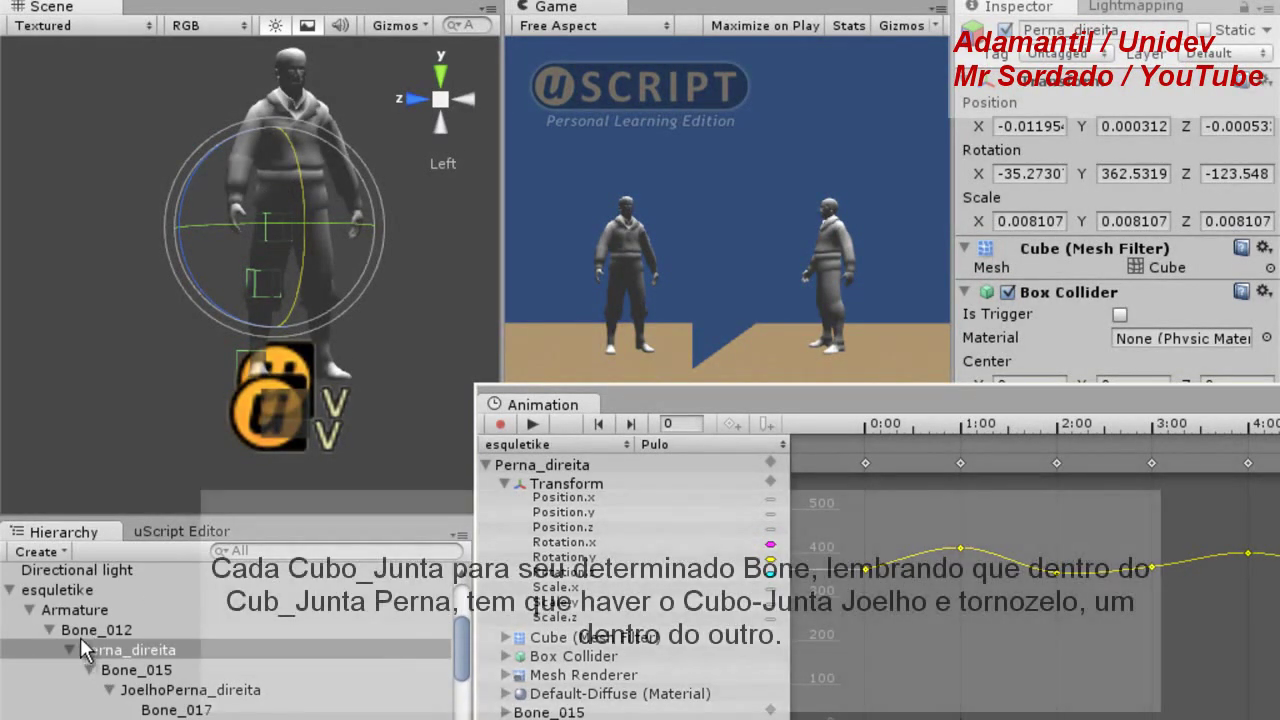
scroll(80, 637, "up", 3)
- Reselect the whole esquletike character and turn it to about 262 degrees Y
left_click(56, 667)
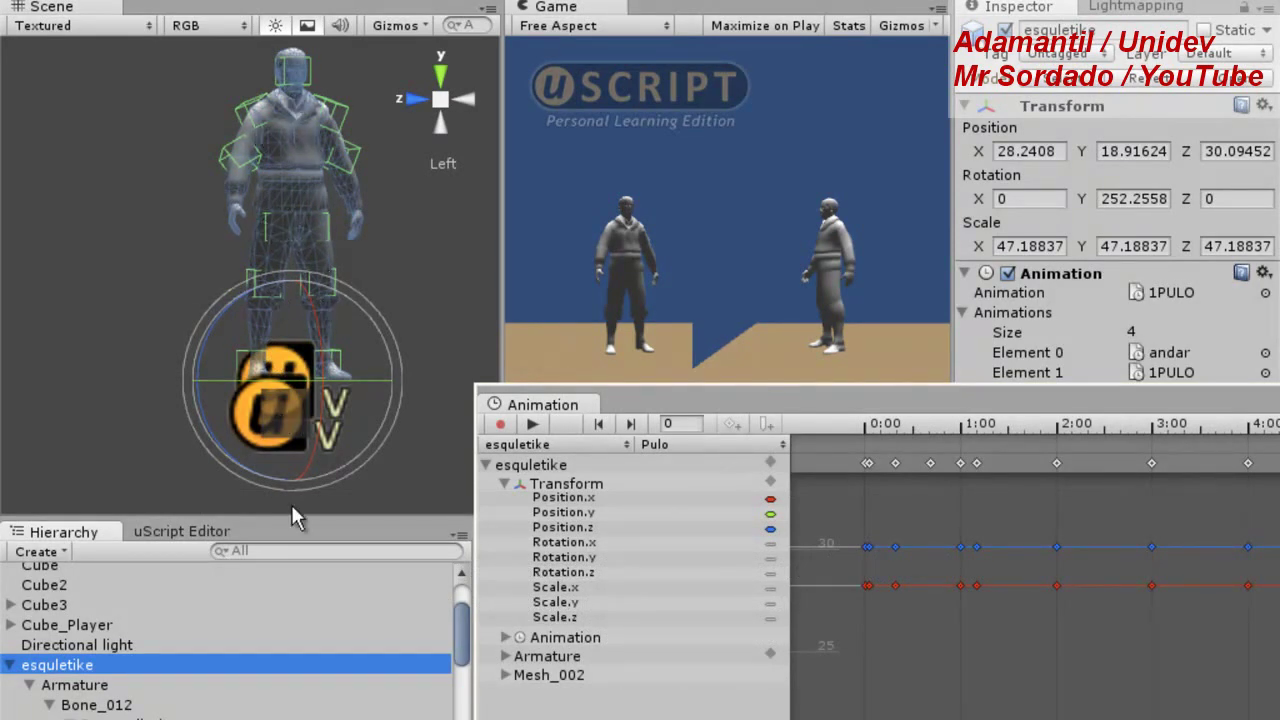
left_click(282, 373)
left_click(282, 373)
left_click(282, 373)
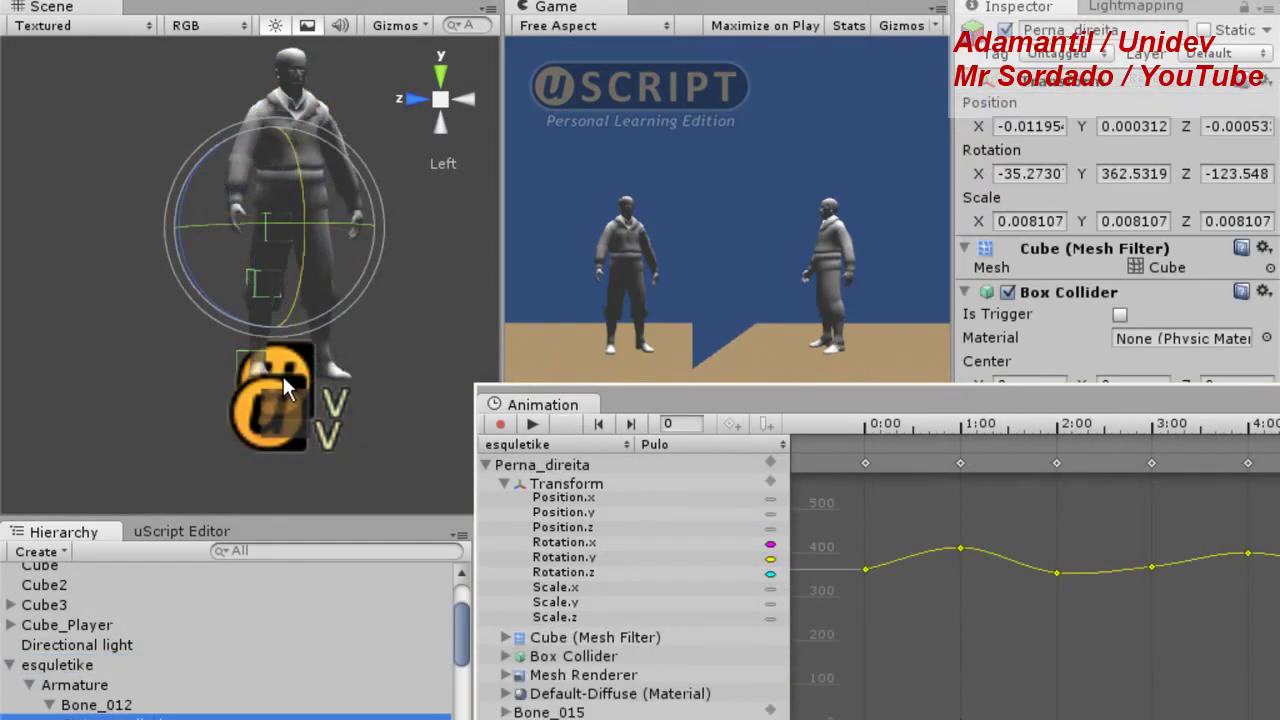
left_click(283, 376)
left_click(282, 373)
left_click(282, 373)
left_click_drag(282, 373, 283, 376)
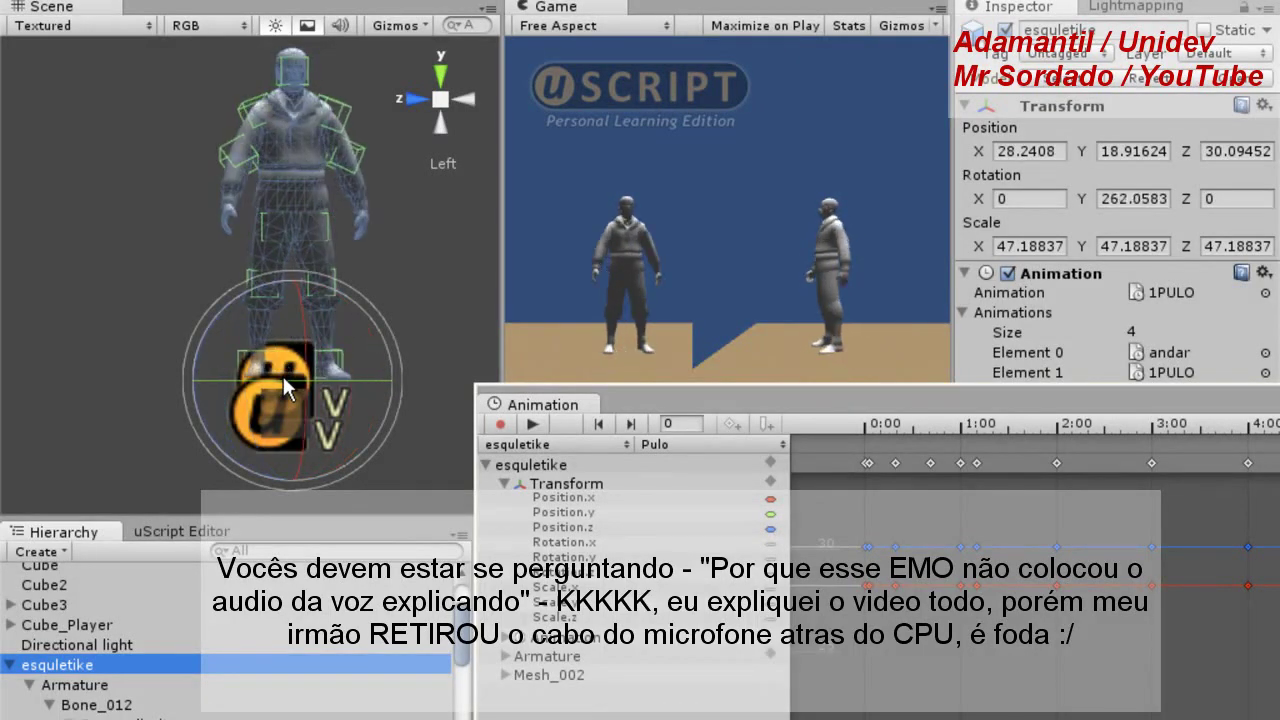
- Enter 180 in esquletike's Rotation Y field to restore its original facing
mouse_move(325, 357)
left_mouse_down()
mouse_move(320, 376)
mouse_move(393, 376)
left_mouse_up()
double_click(1114, 198)
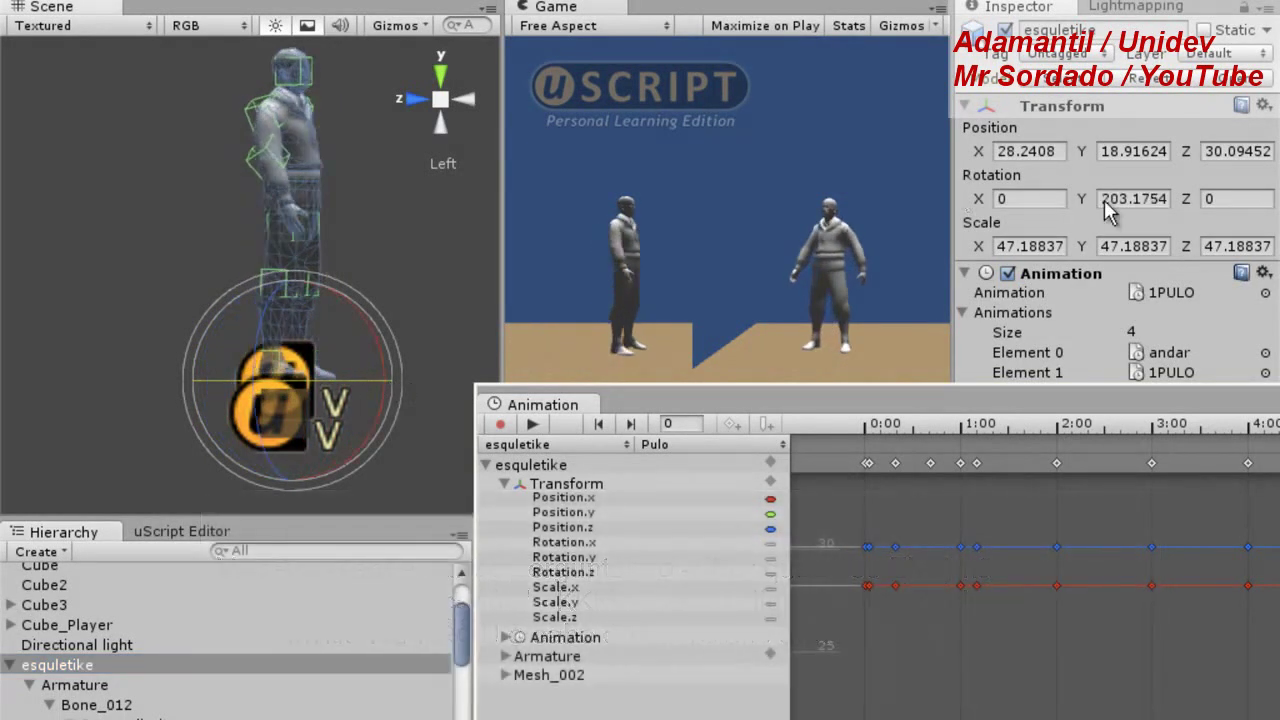
left_click_drag(1138, 198, 1173, 200)
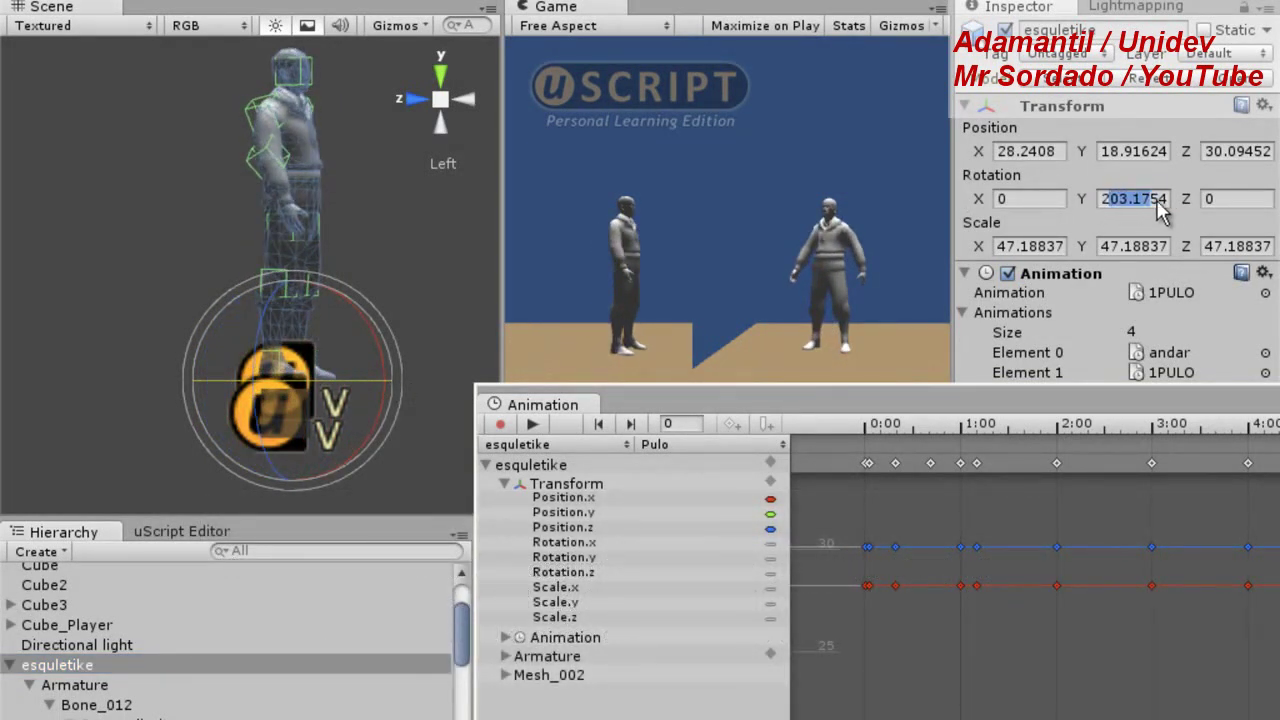
key("BackSpace")
type("180")
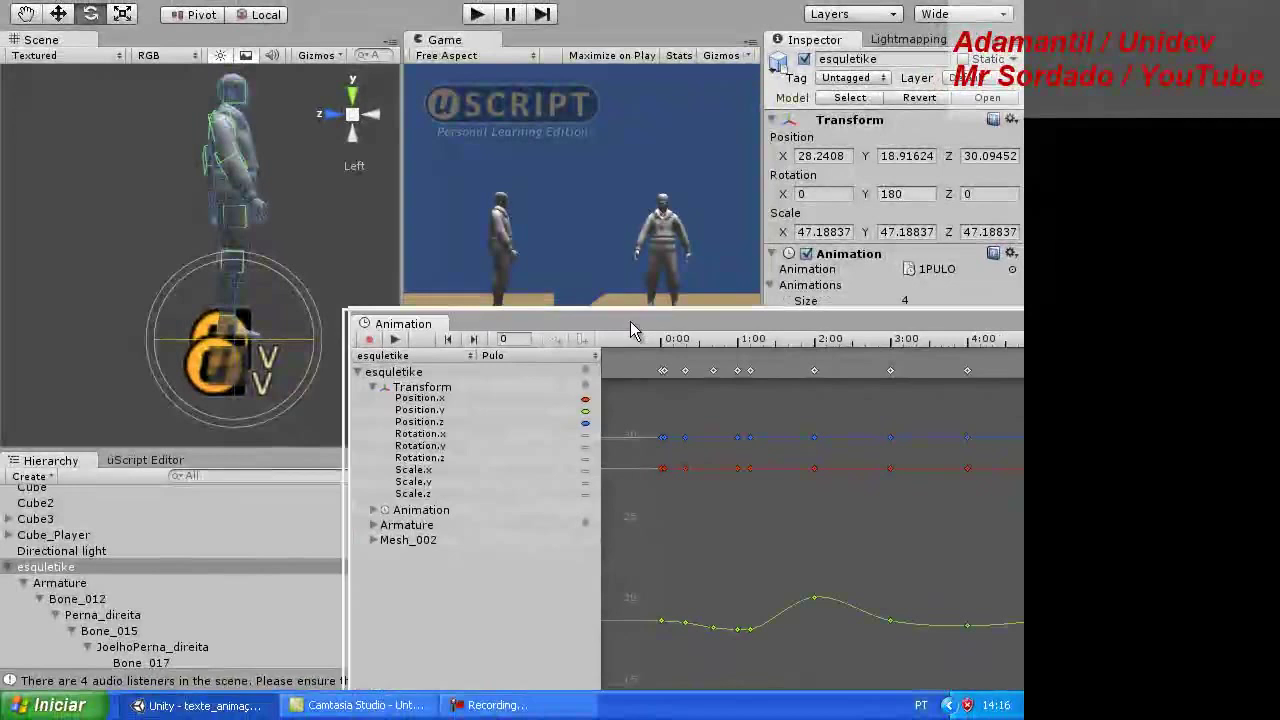
left_click_drag(631, 324, 340, 385)
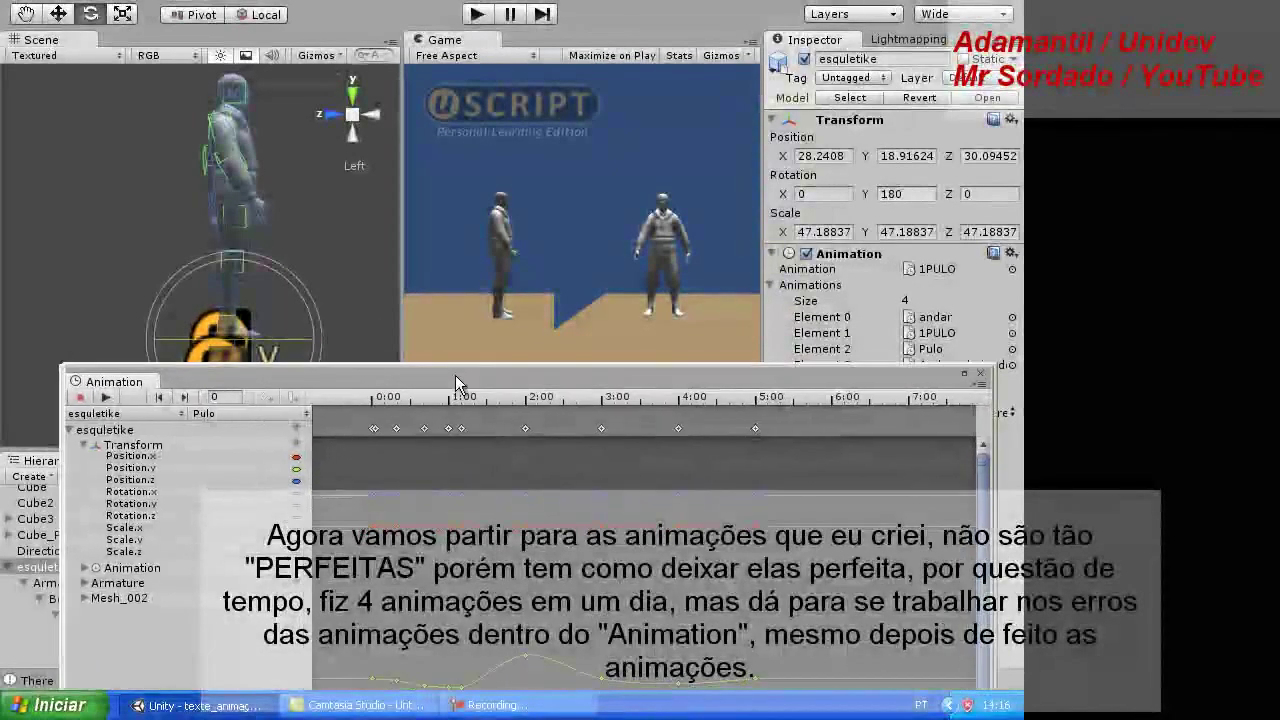
- Reposition and resize the Animation window, then preview the Pulo jump clip
left_click_drag(455, 375, 475, 363)
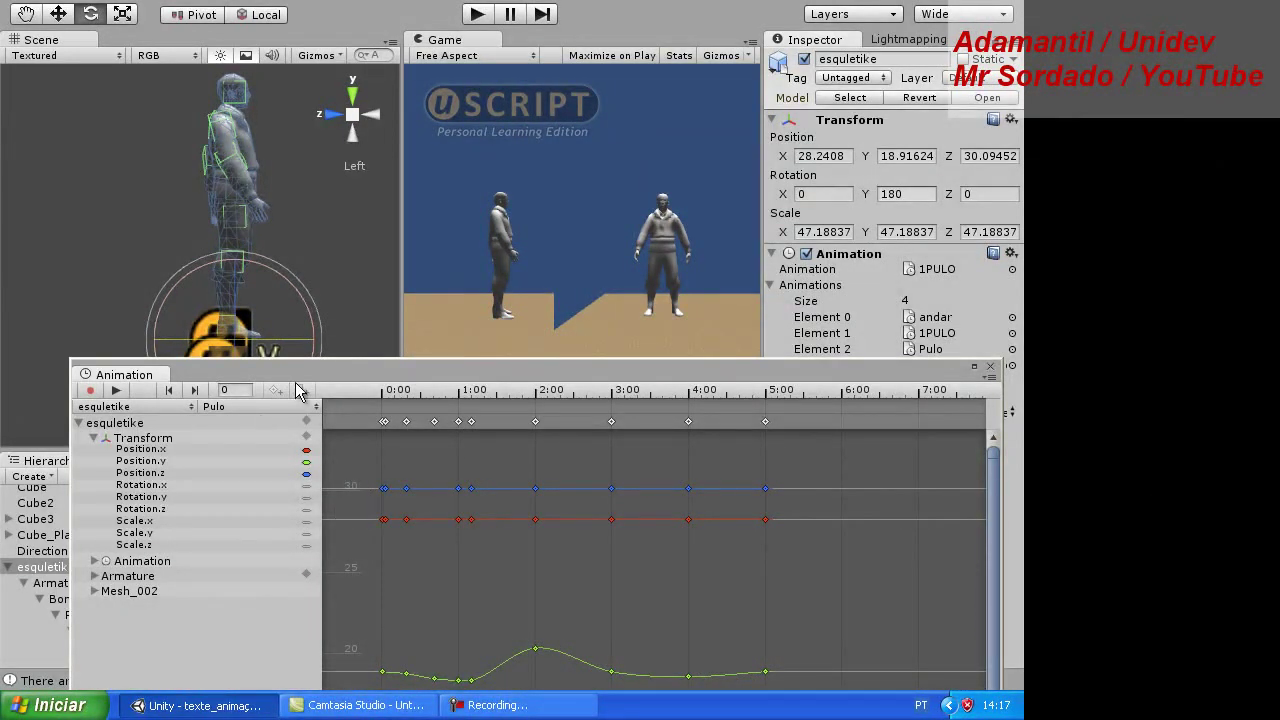
left_click_drag(296, 382, 311, 387)
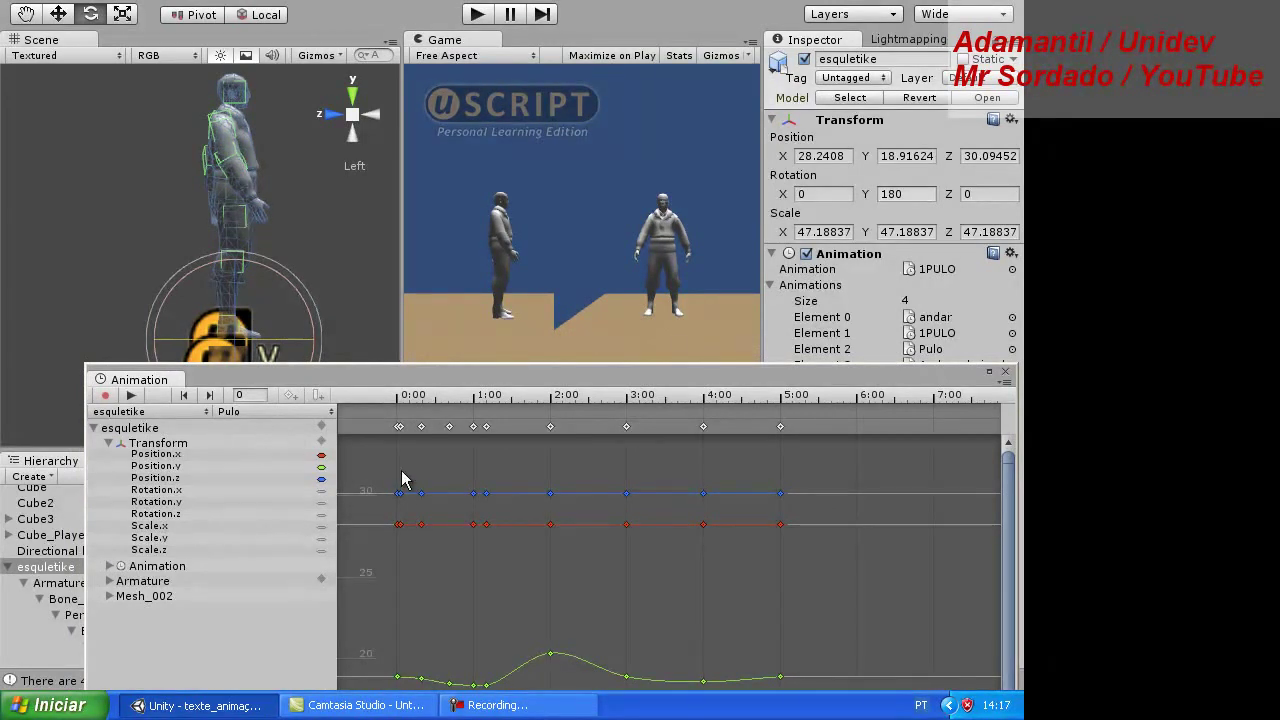
left_click_drag(400, 379, 408, 351)
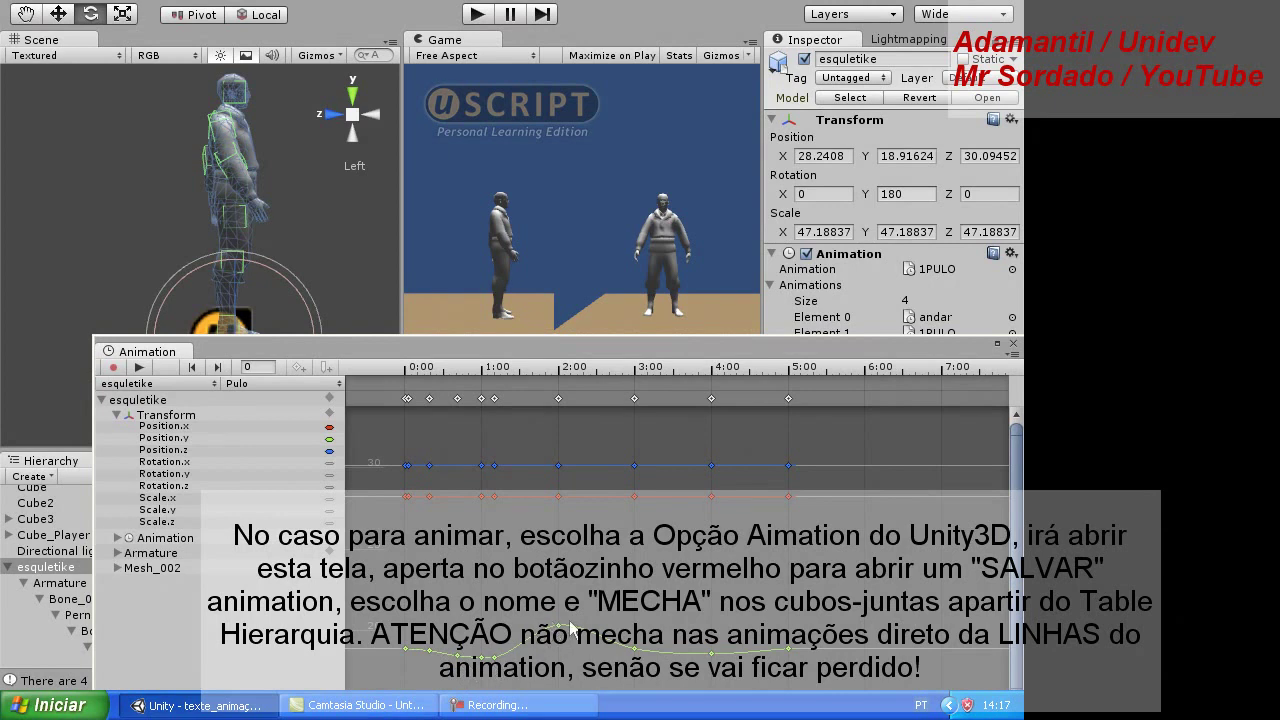
left_click_drag(394, 338, 394, 368)
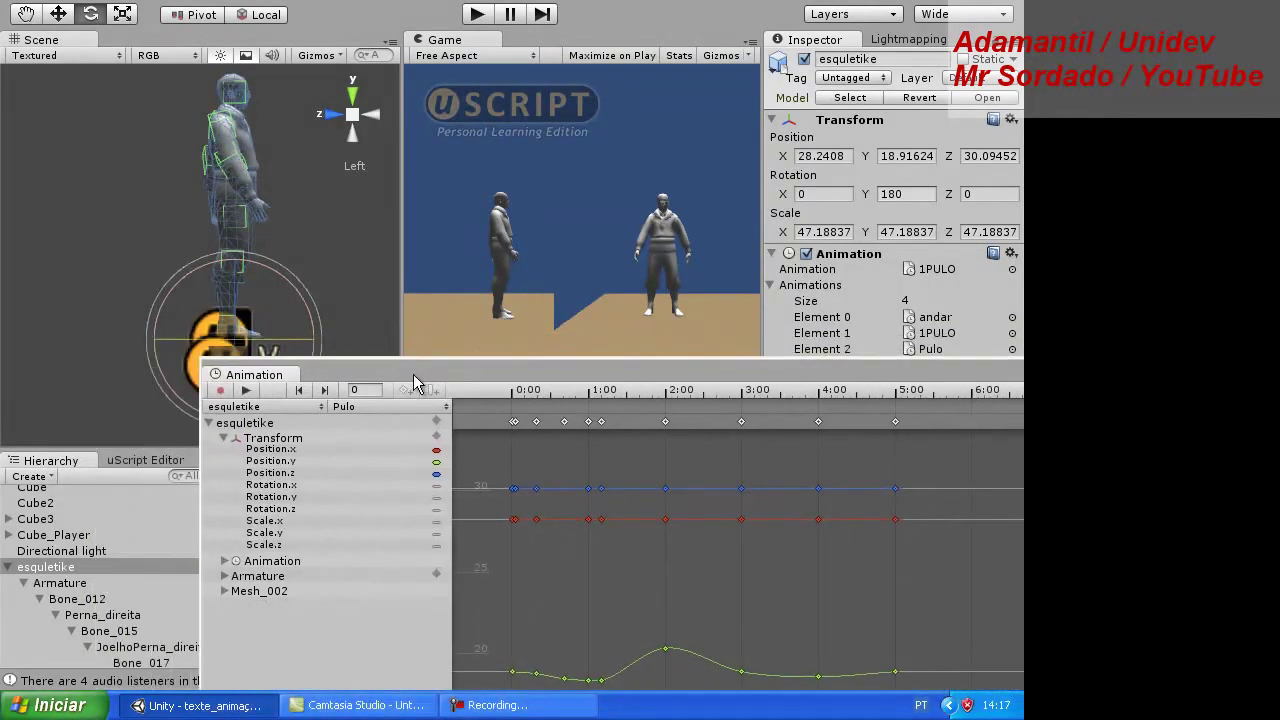
left_click(240, 400)
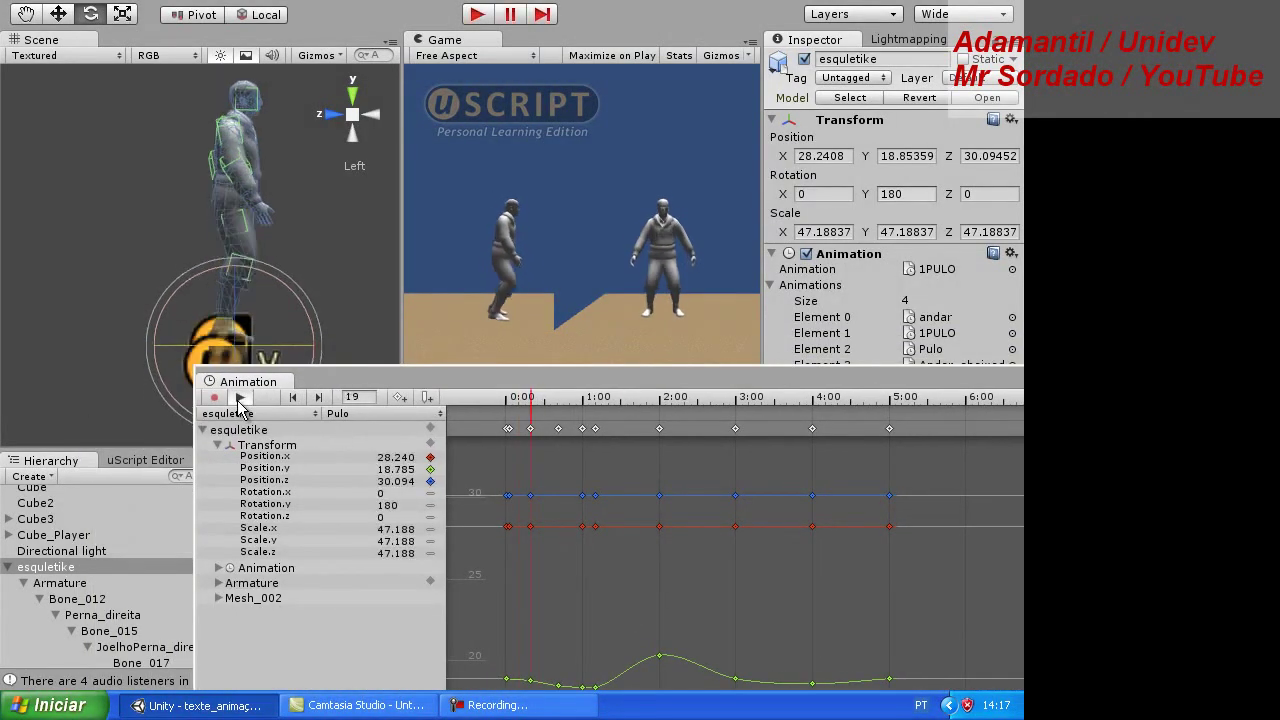
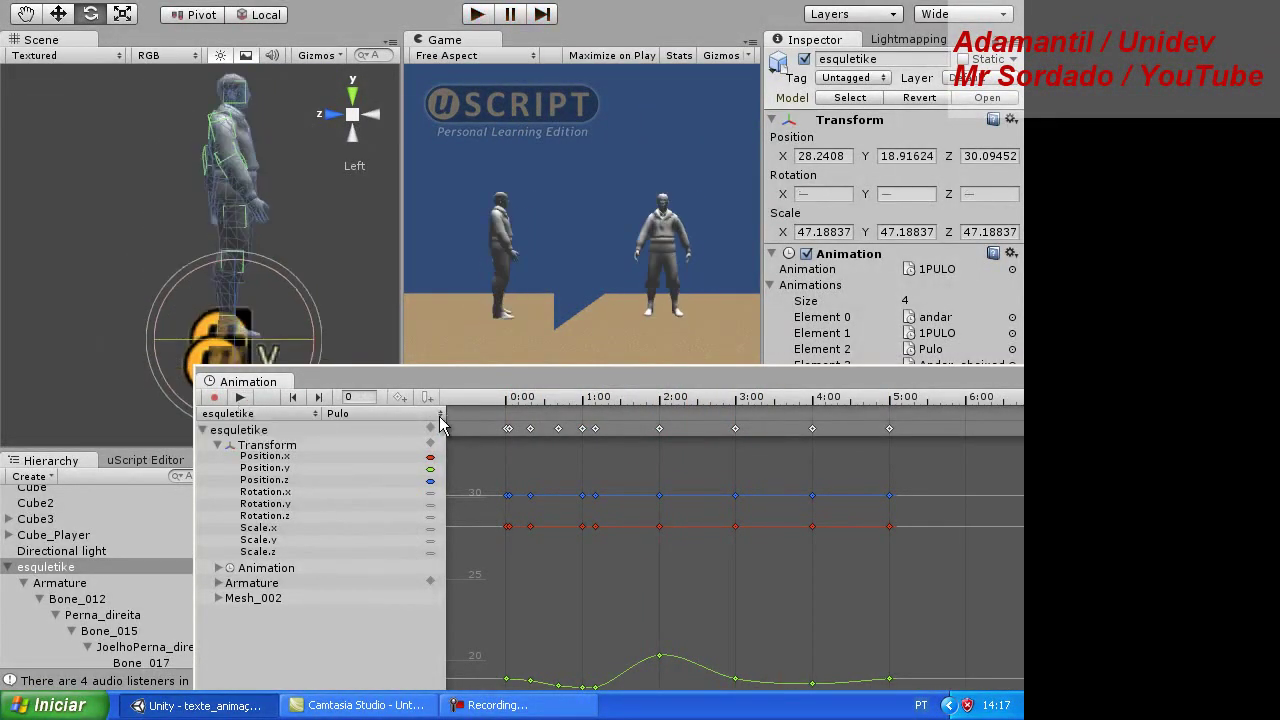
- Load the andar walk clip in the Animation window and play its preview
left_click(440, 416)
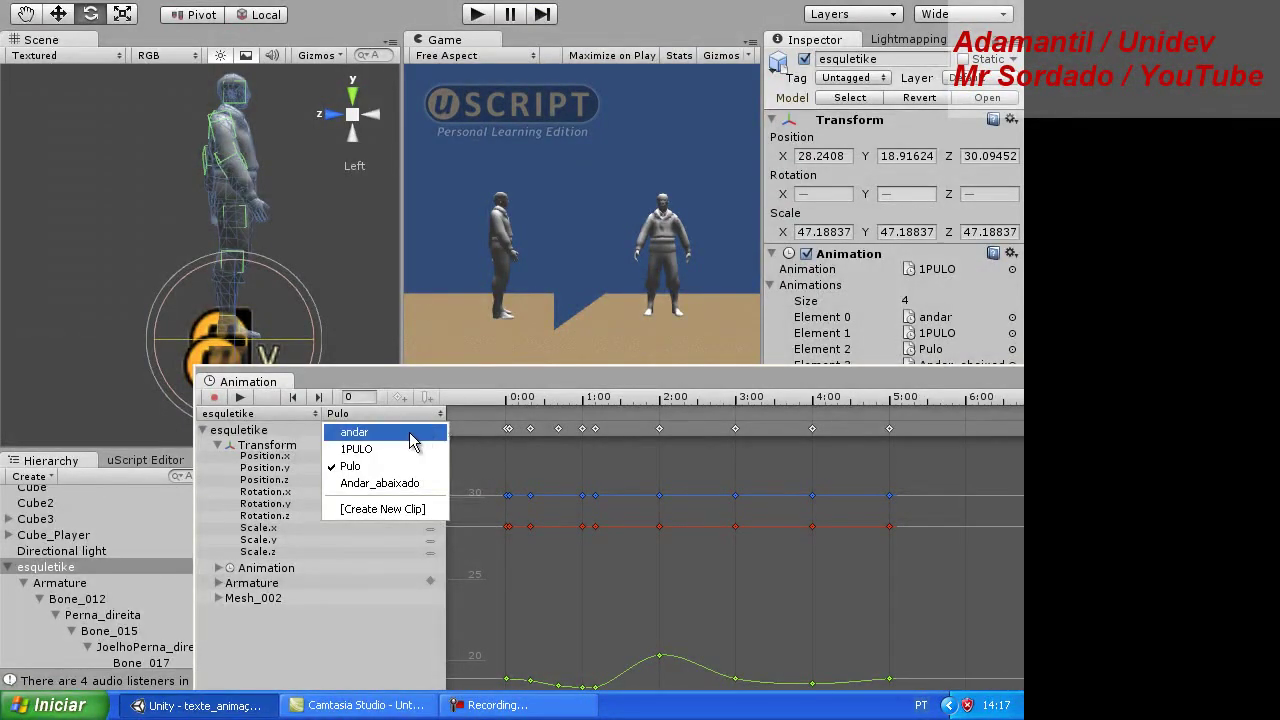
left_click(409, 441)
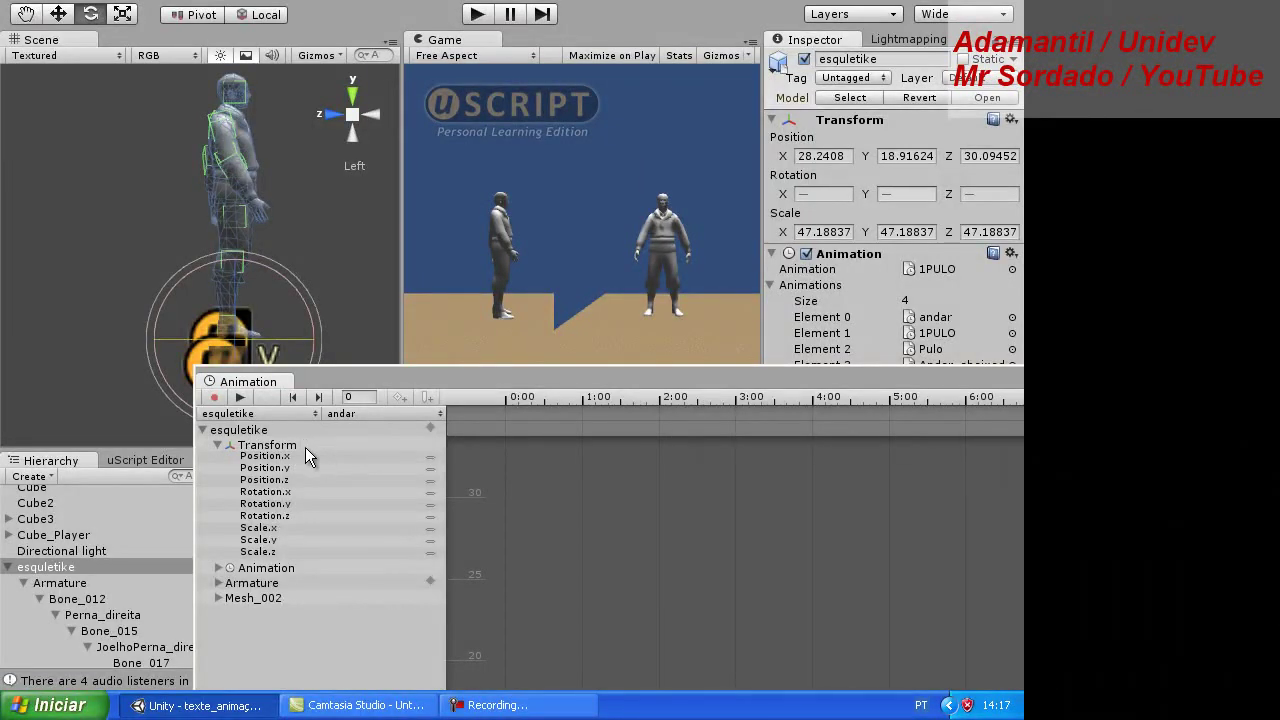
left_click(239, 398)
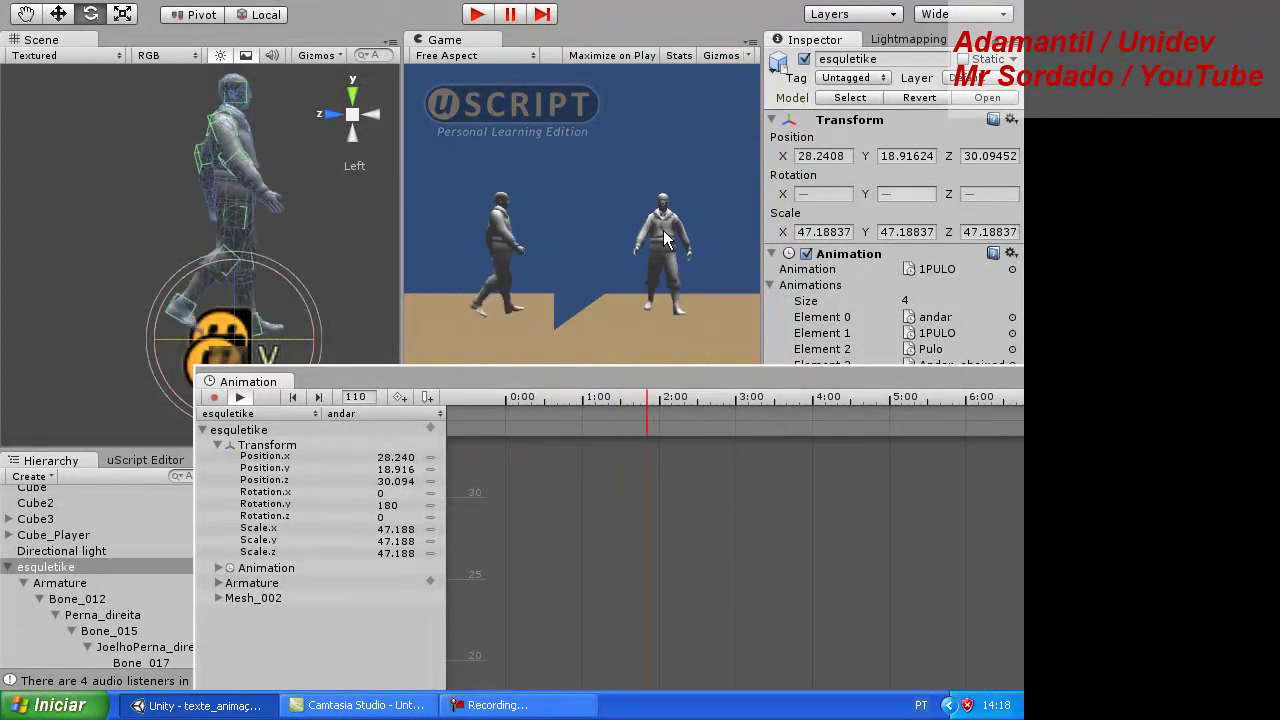
- Stop the walk preview, load the 1PULO jump clip, and preview it until stopped
left_click(240, 398)
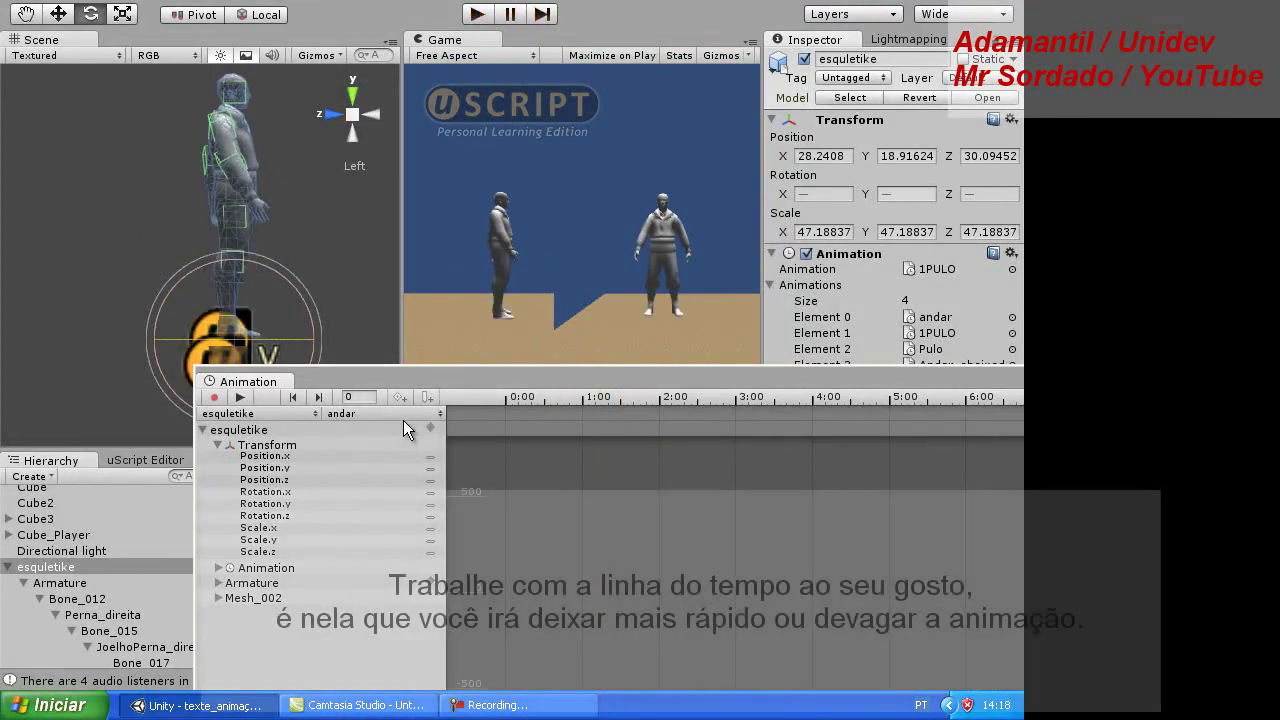
left_click(436, 413)
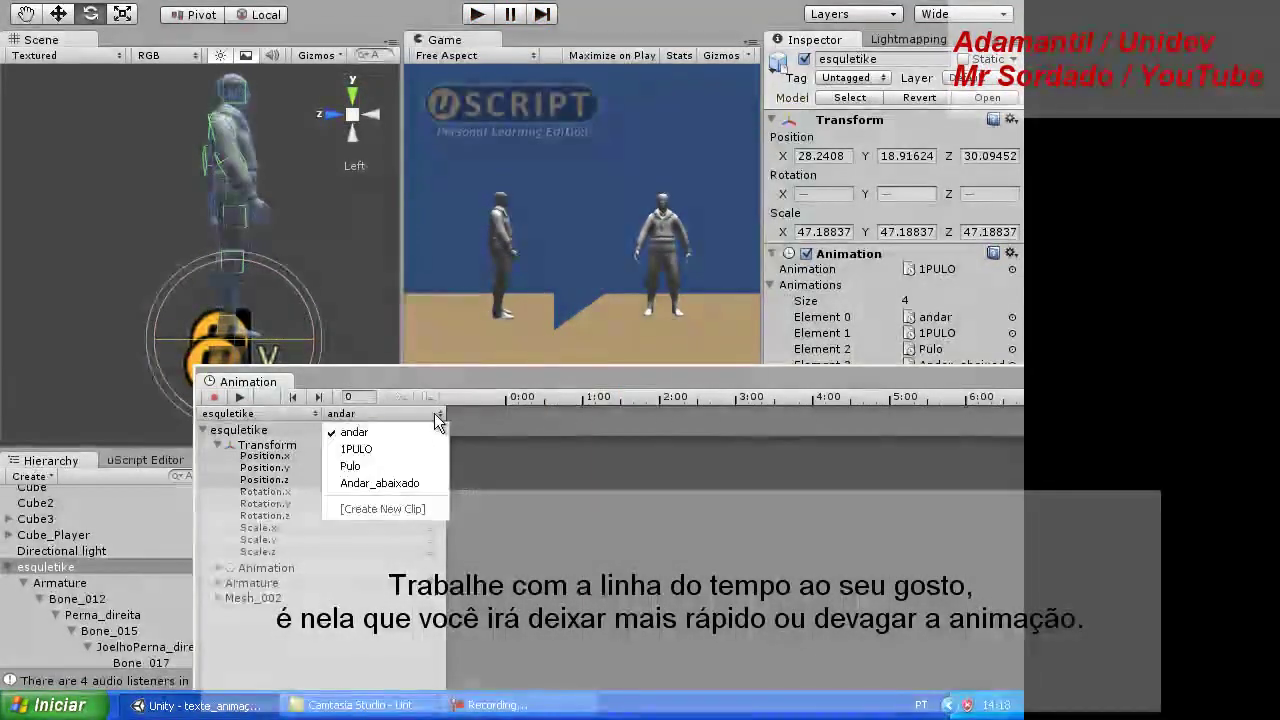
left_click(356, 450)
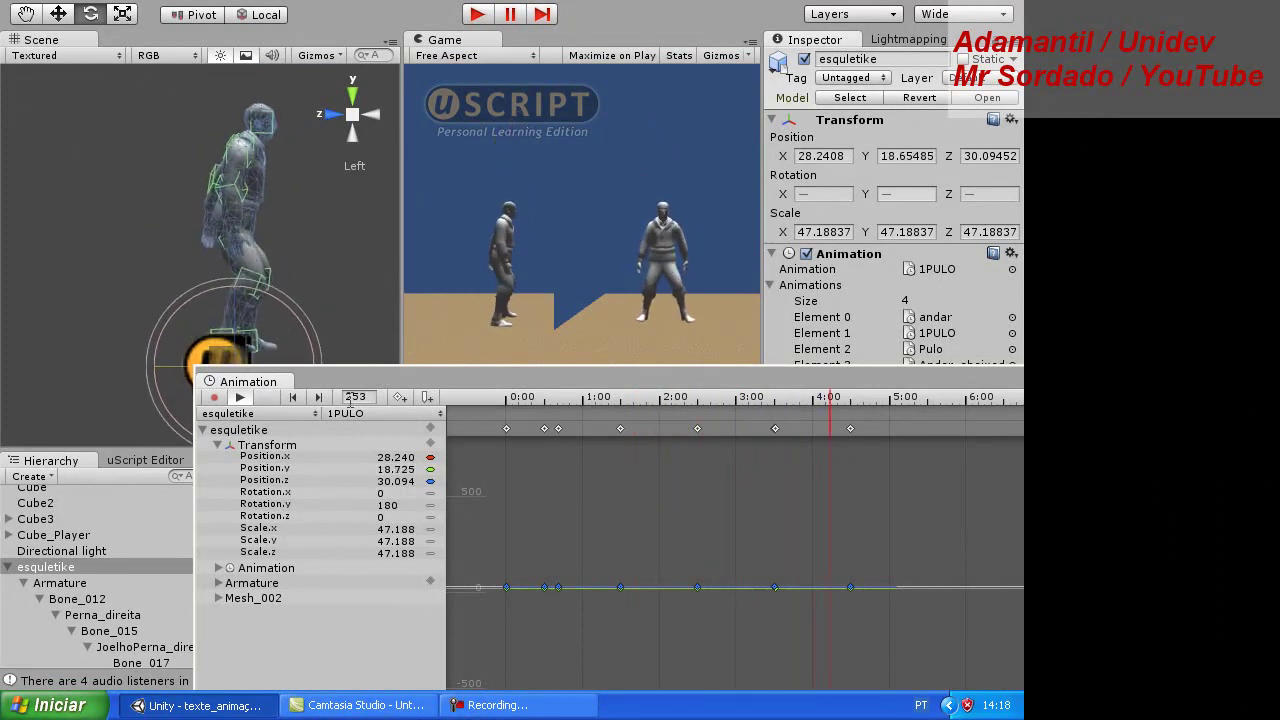
left_click(240, 397)
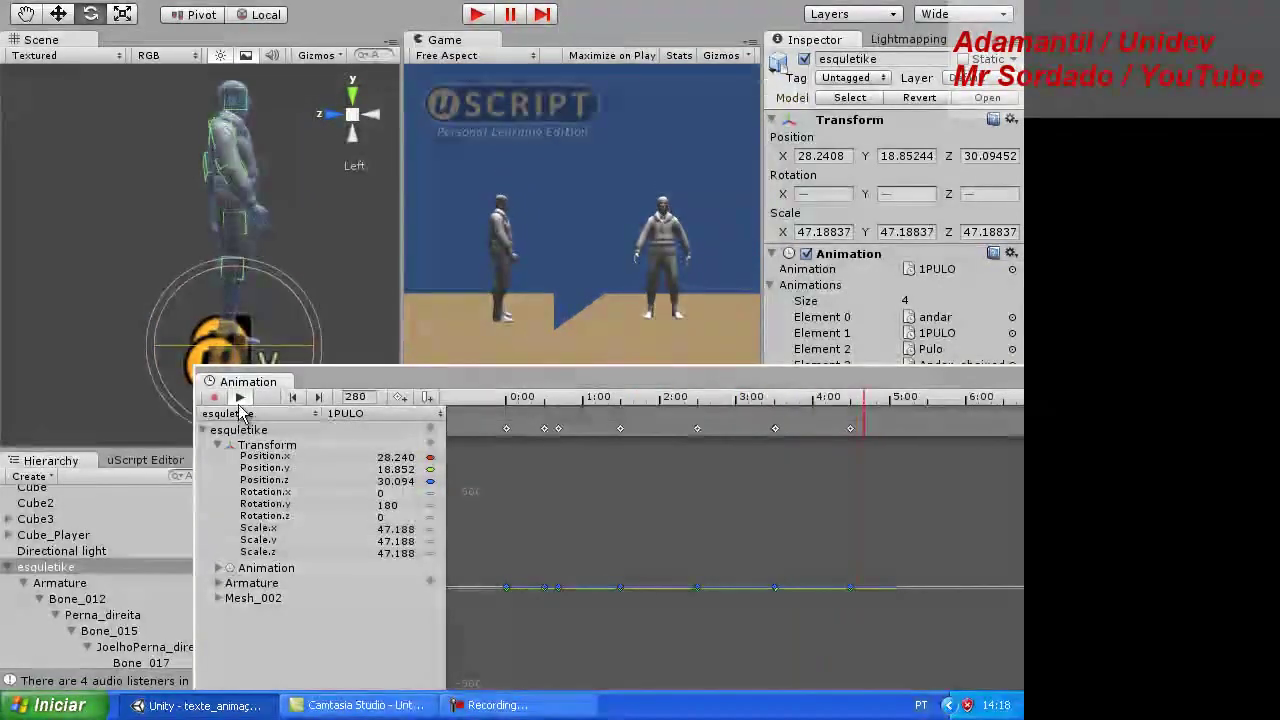
- Load the Andar_abaixado crouched-walk clip, play it once, then stop the preview
left_click(441, 416)
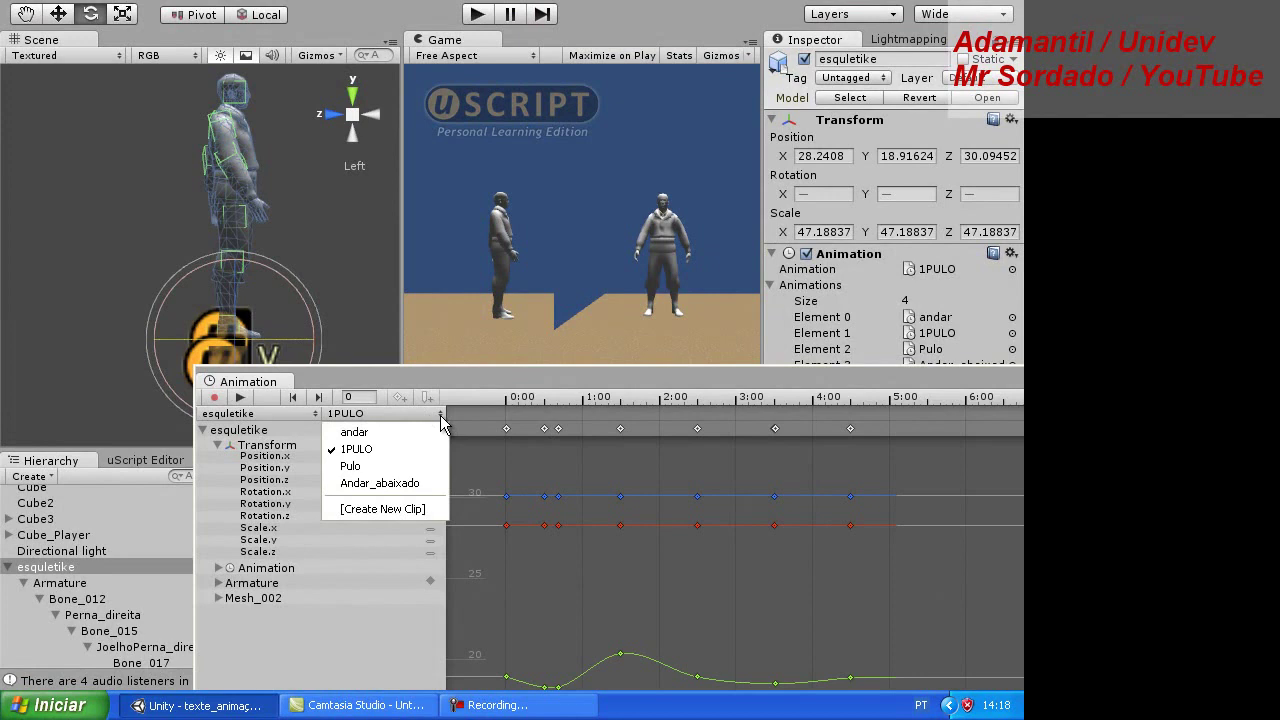
left_click(388, 484)
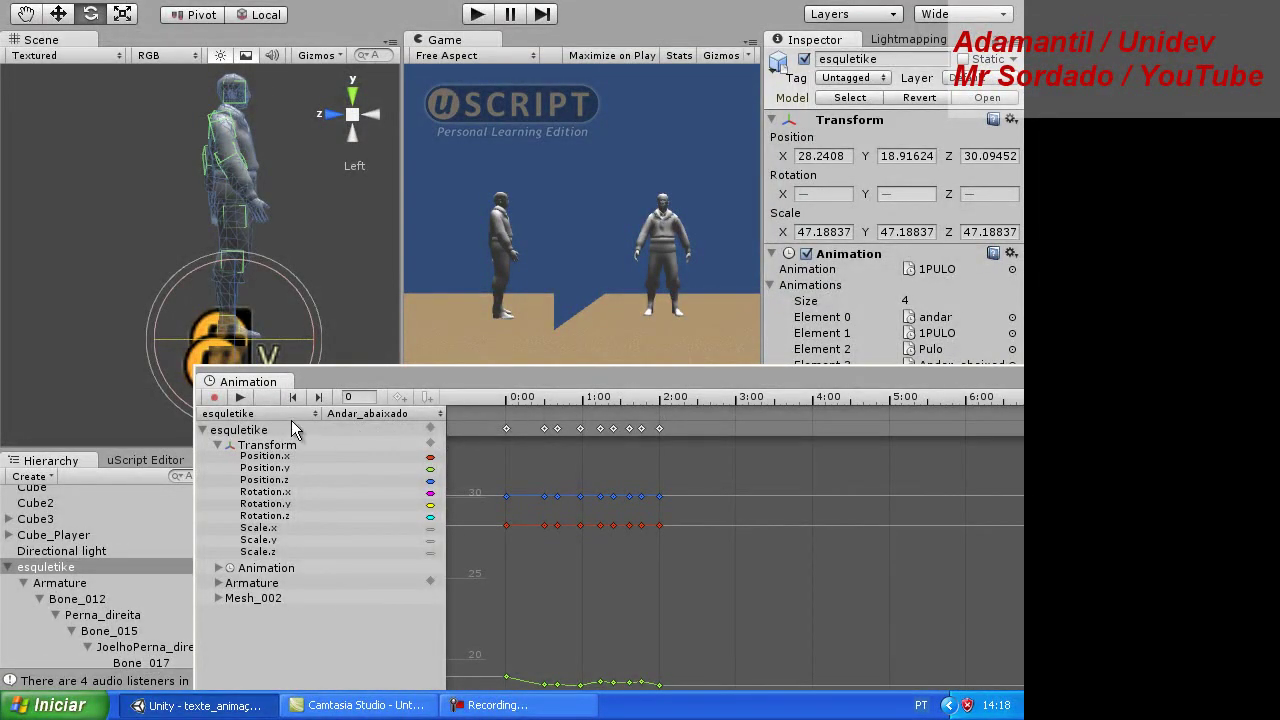
left_click(245, 399)
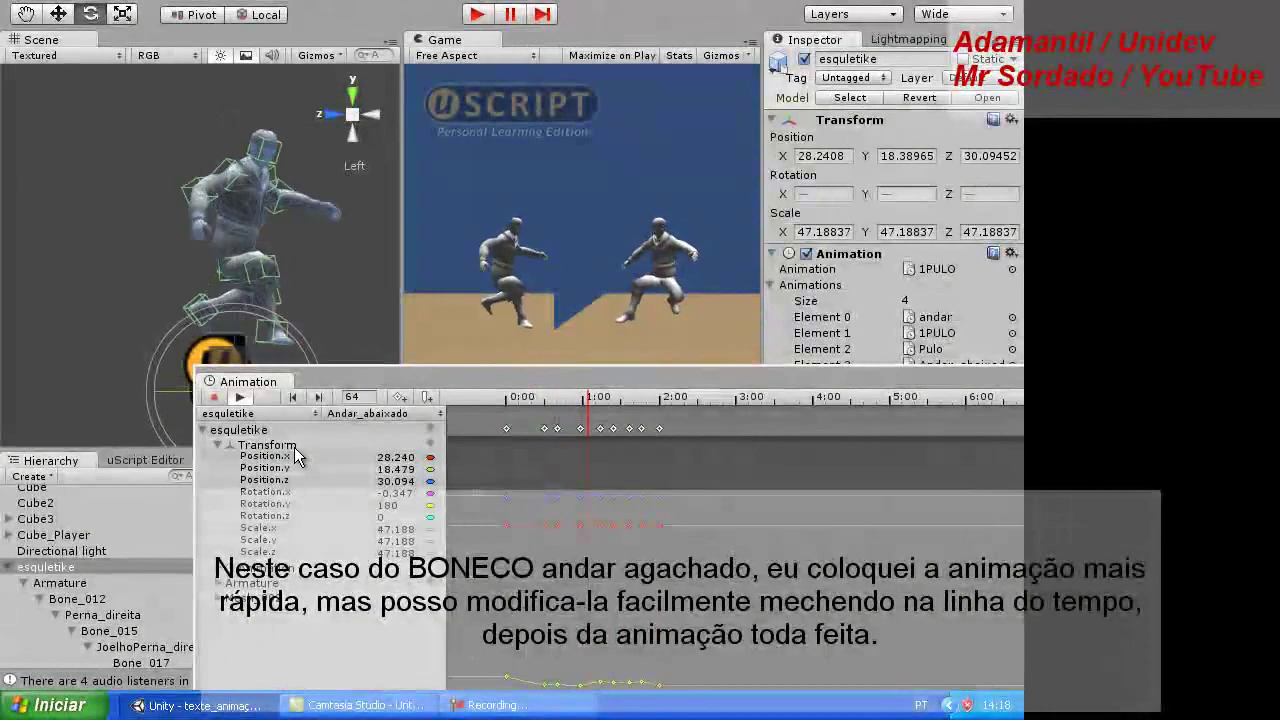
left_click(241, 399)
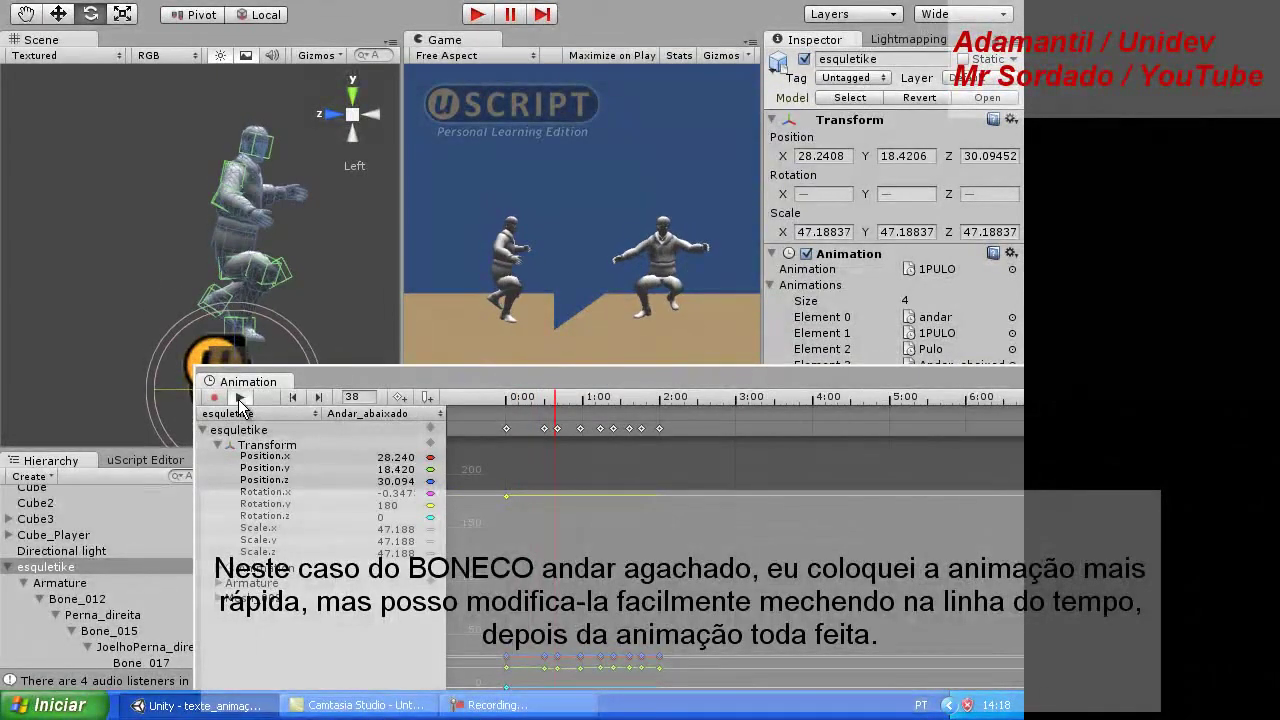
- Scrub the Andar_abaixado timeline across frames 0, 26–27, 20–38 and about 102 to inspect crouch poses
left_click(241, 399)
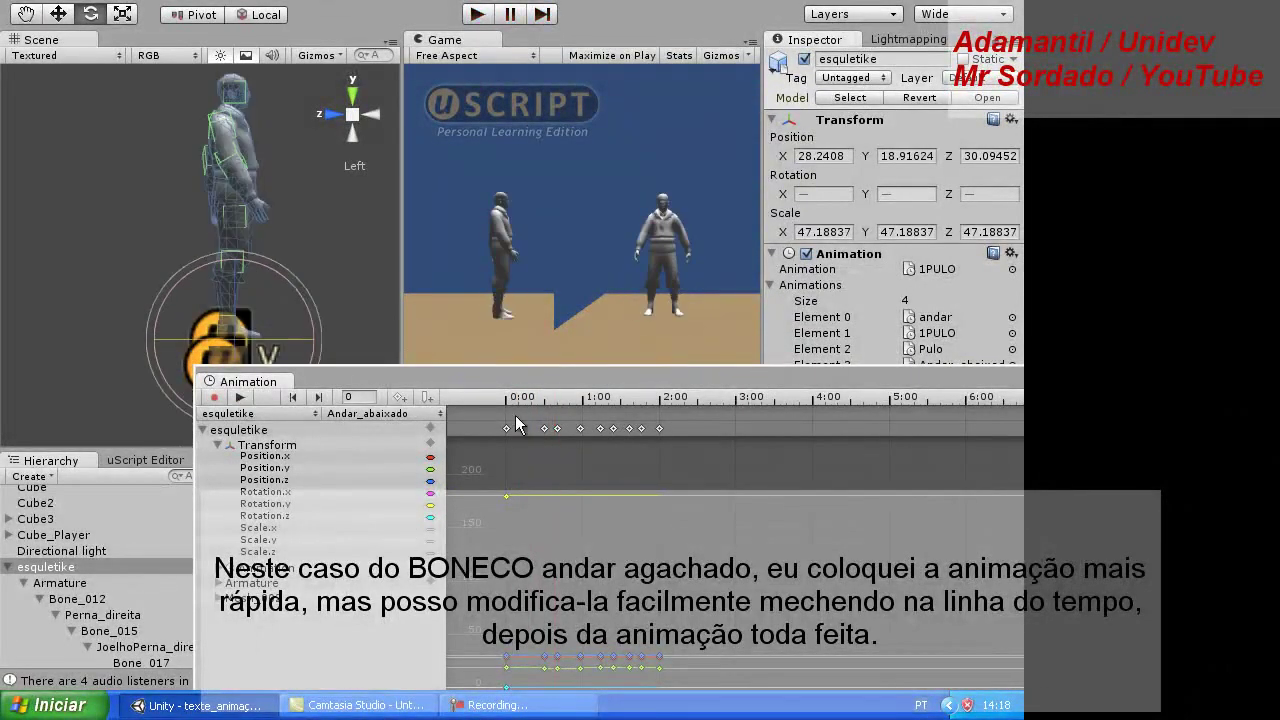
left_click(541, 400)
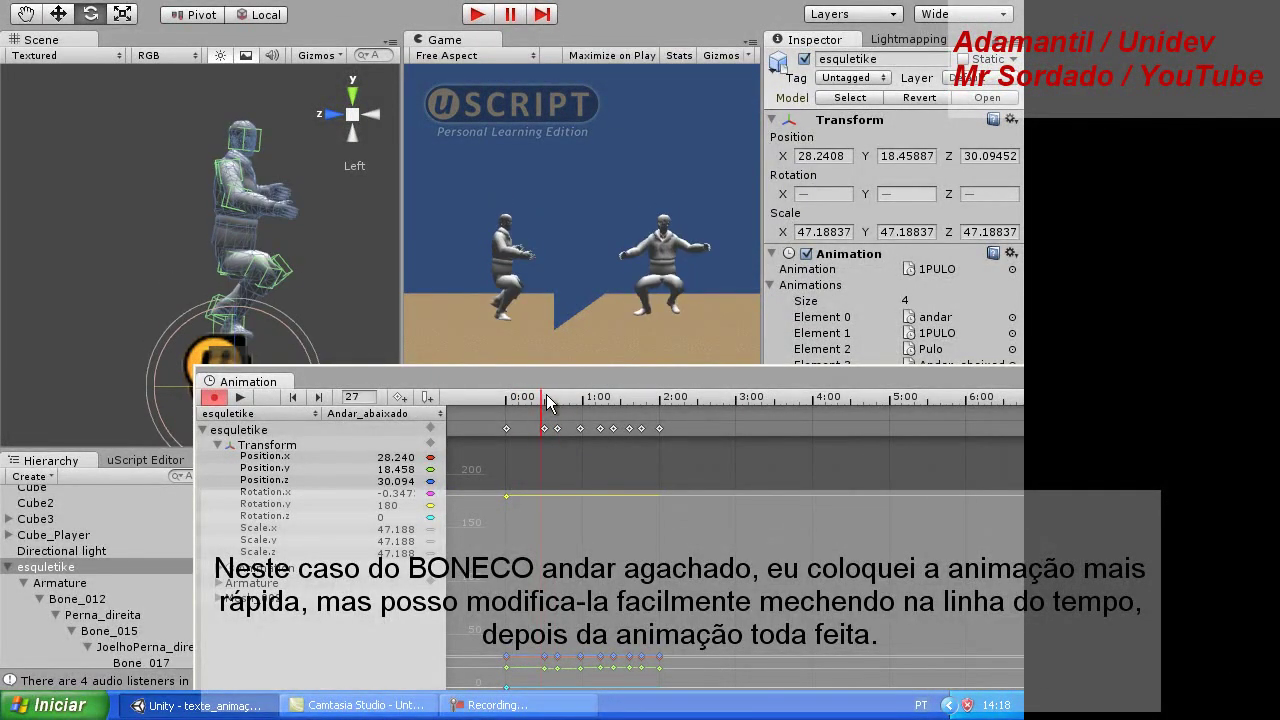
left_click(510, 399)
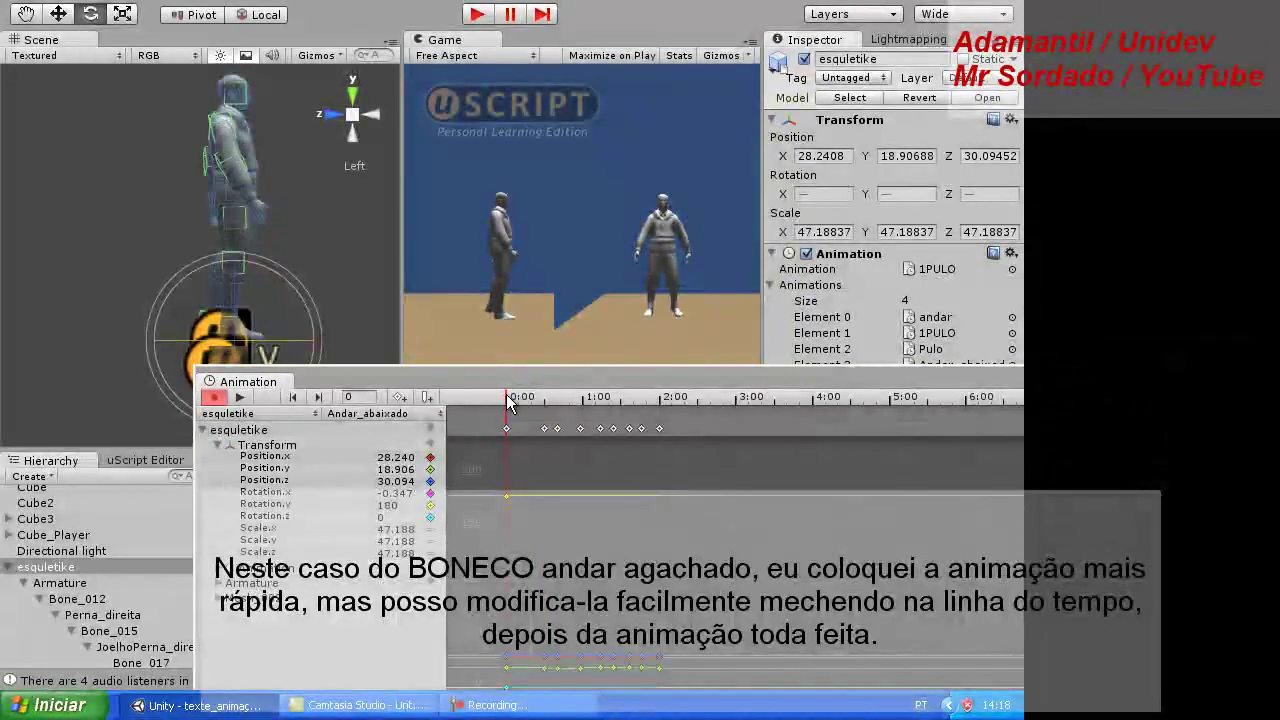
left_click(545, 400)
left_click_drag(553, 396, 544, 400)
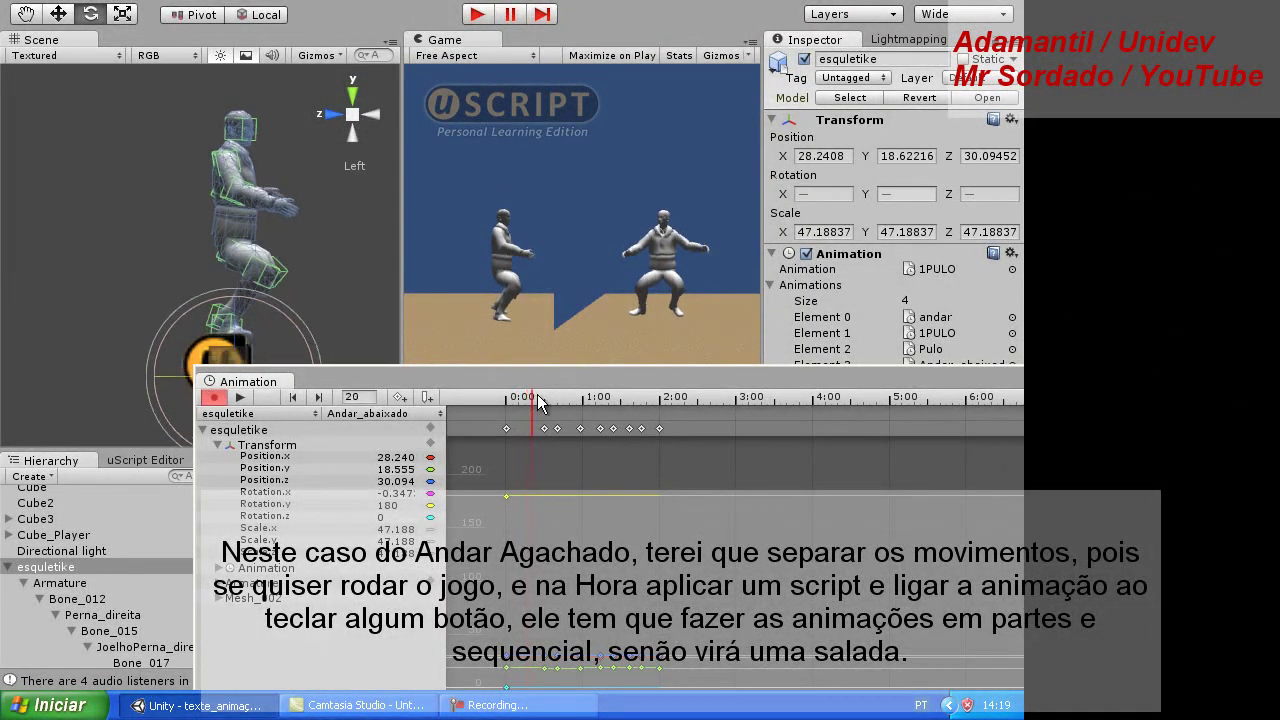
left_click_drag(540, 397, 559, 397)
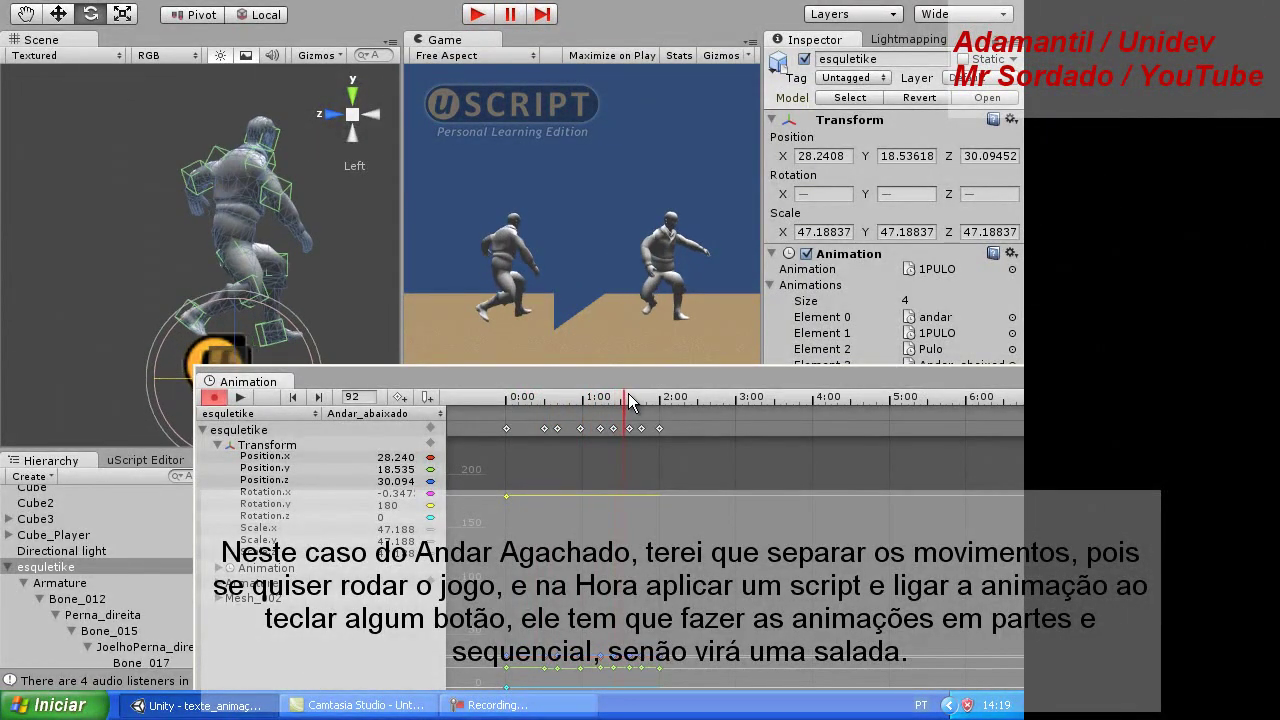
mouse_move(583, 403)
left_mouse_down()
mouse_move(650, 403)
mouse_move(507, 410)
left_mouse_up()
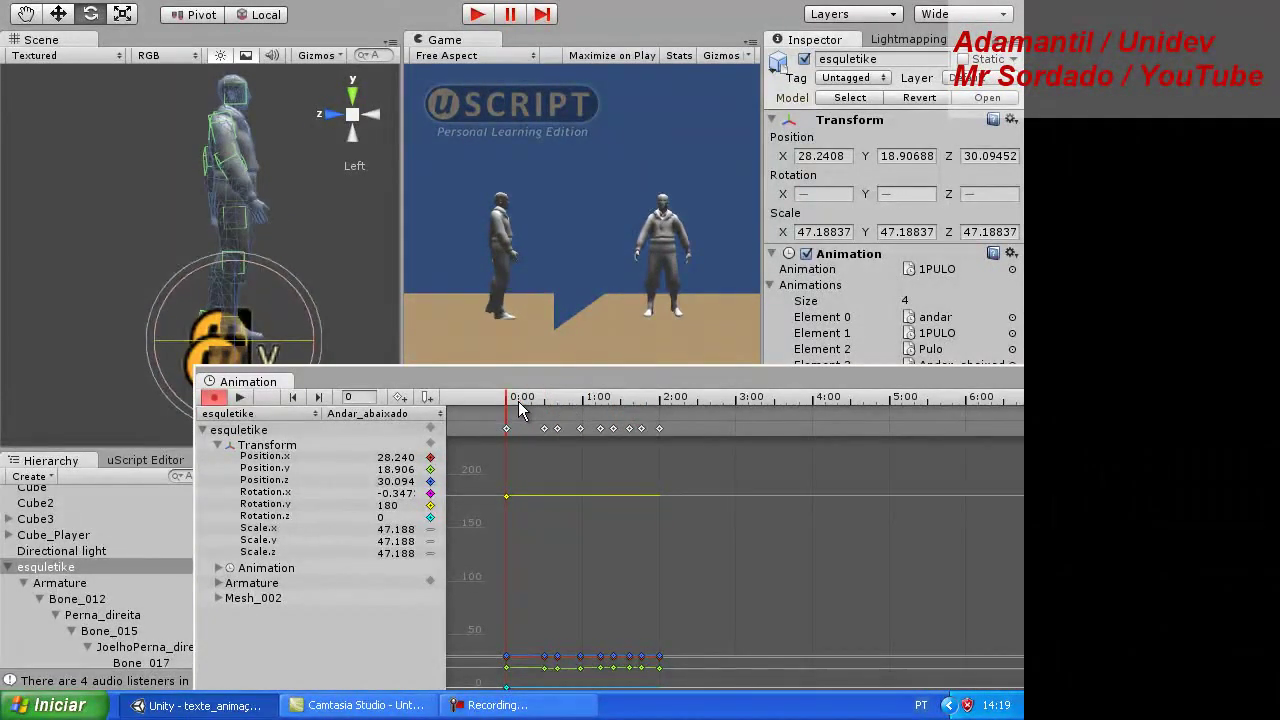
- Turn off animation recording mode and bring up the screen recorder to finish
left_click(216, 400)
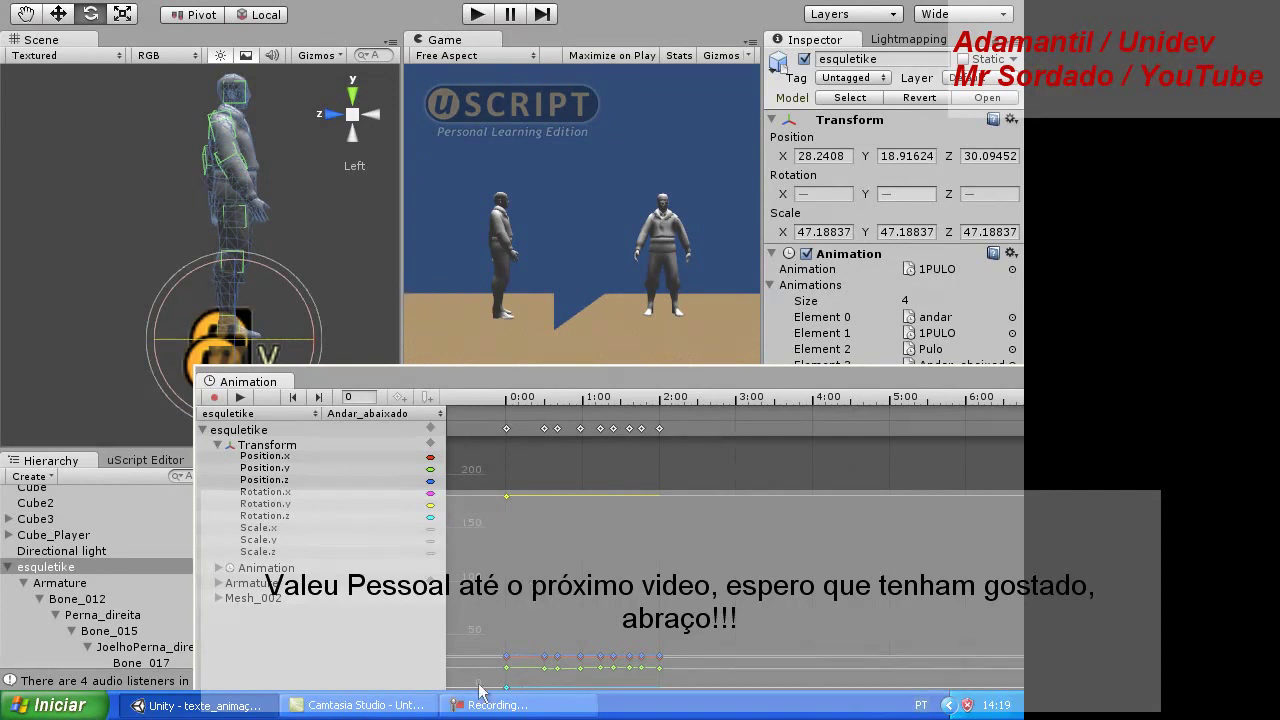
left_click(507, 710)
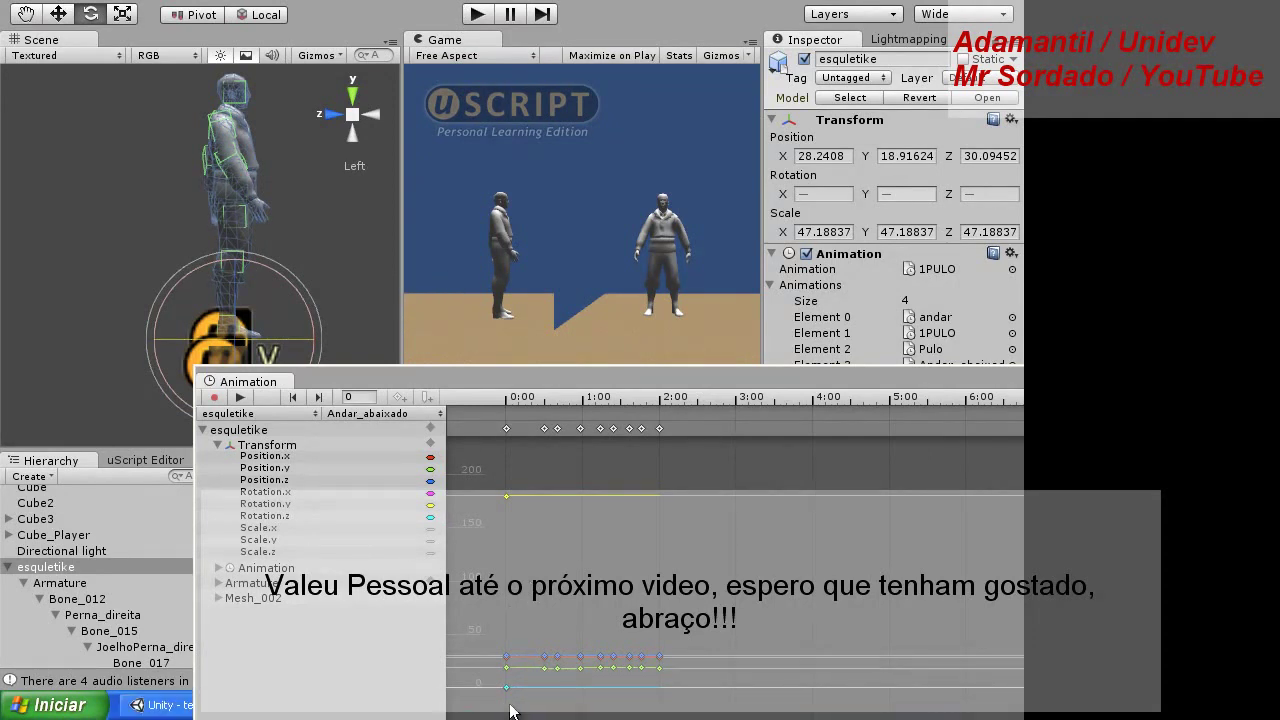